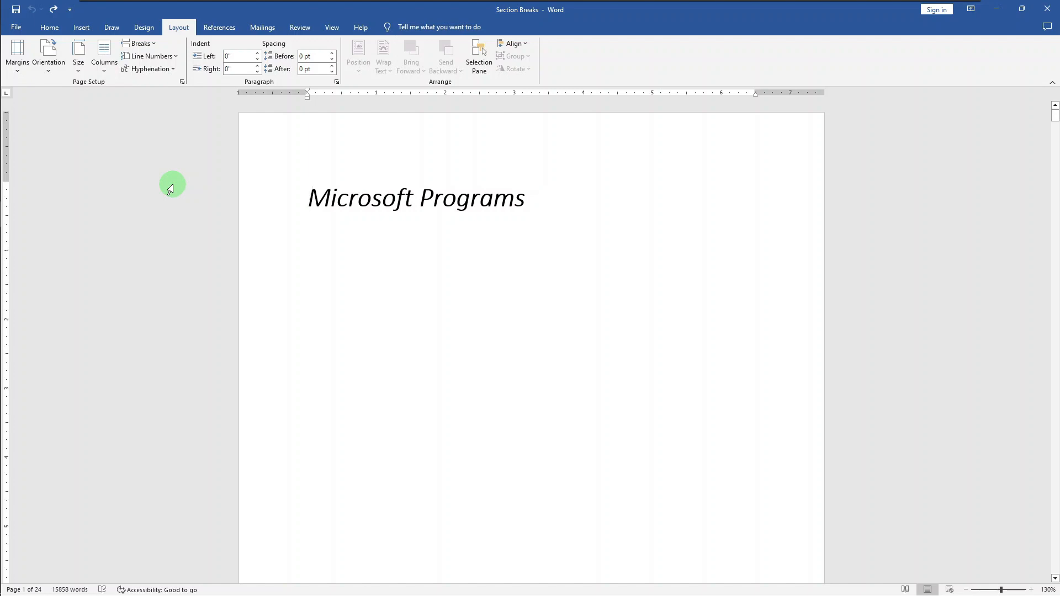
Review the Apply to choices for the layout and margins settings in Page Setup, and close the dialog without changes.
click(181, 82)
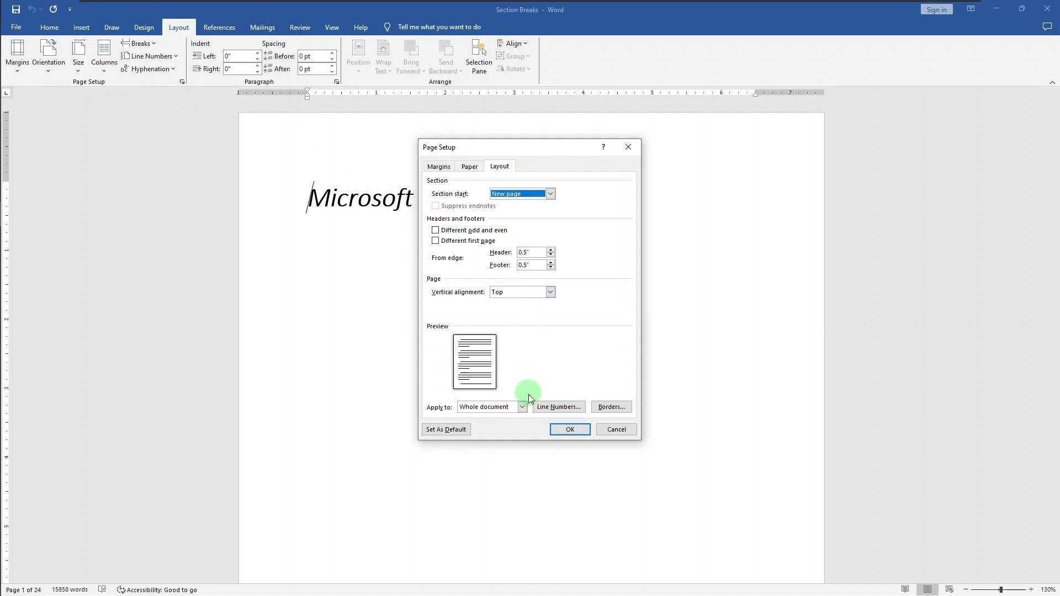
click(523, 408)
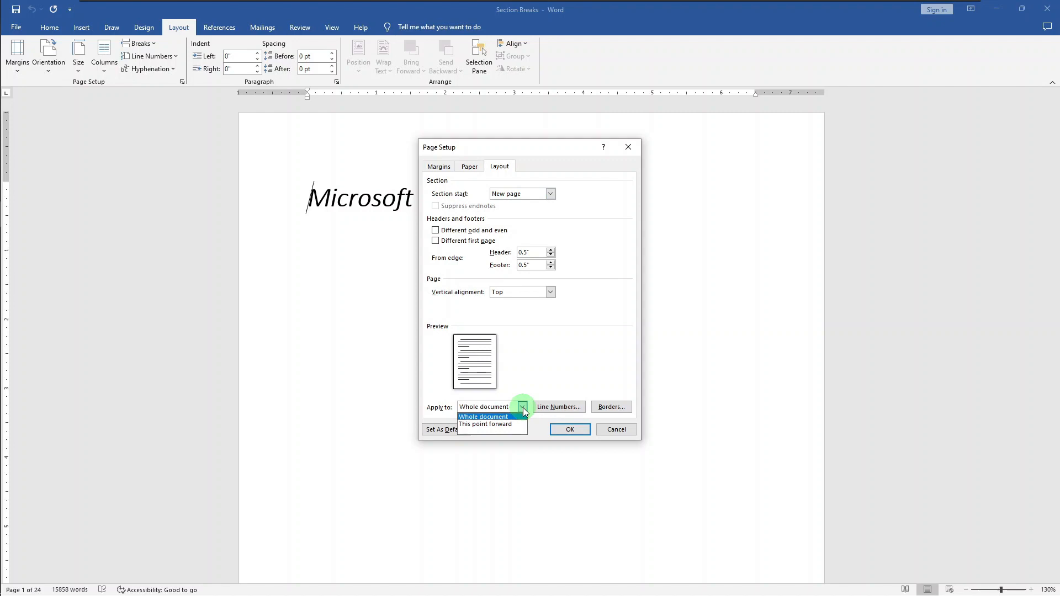
click(531, 371)
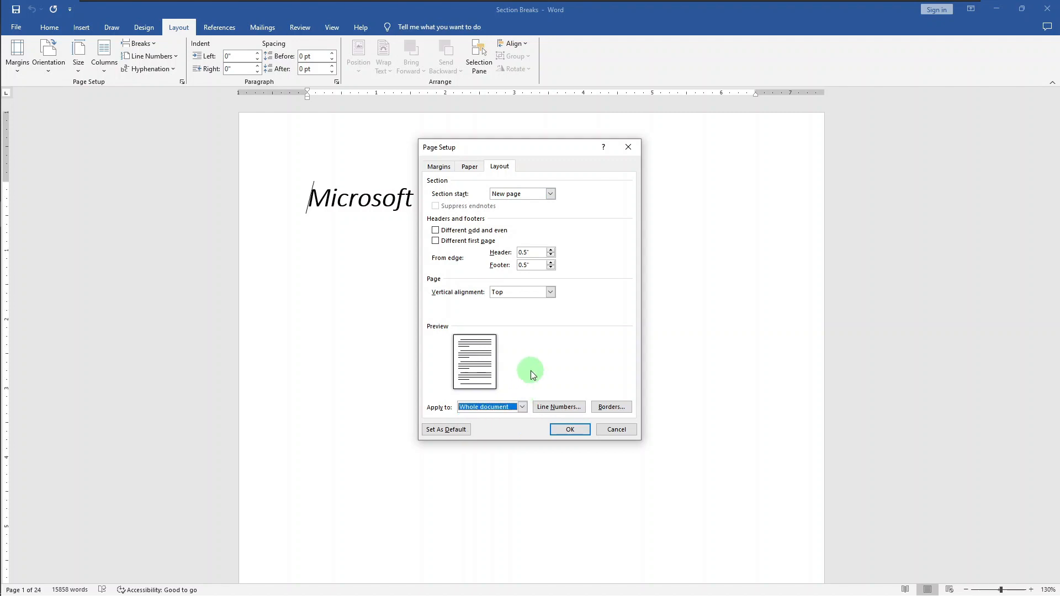
click(441, 173)
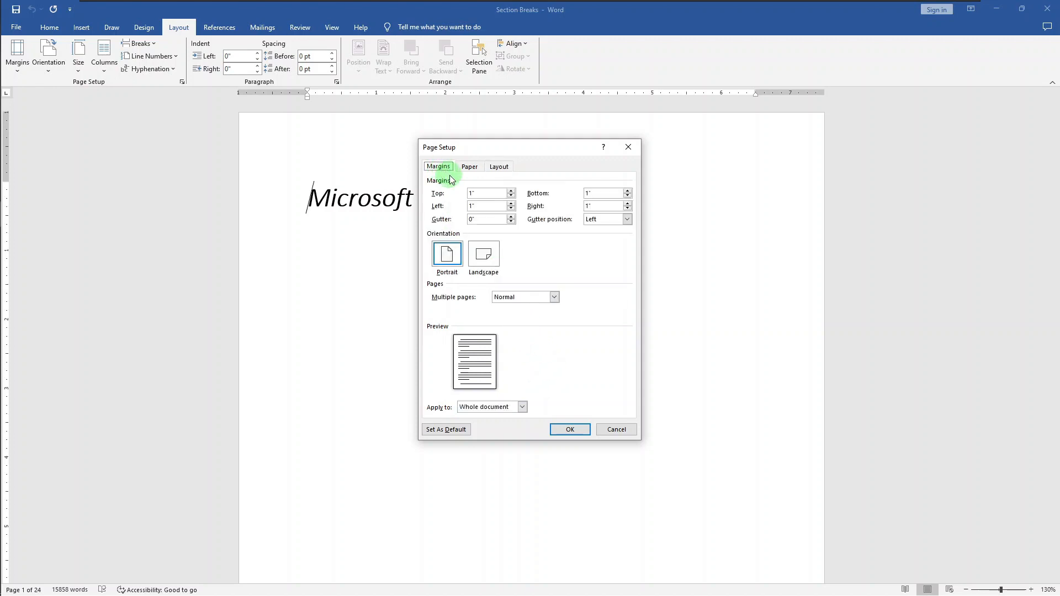
click(522, 407)
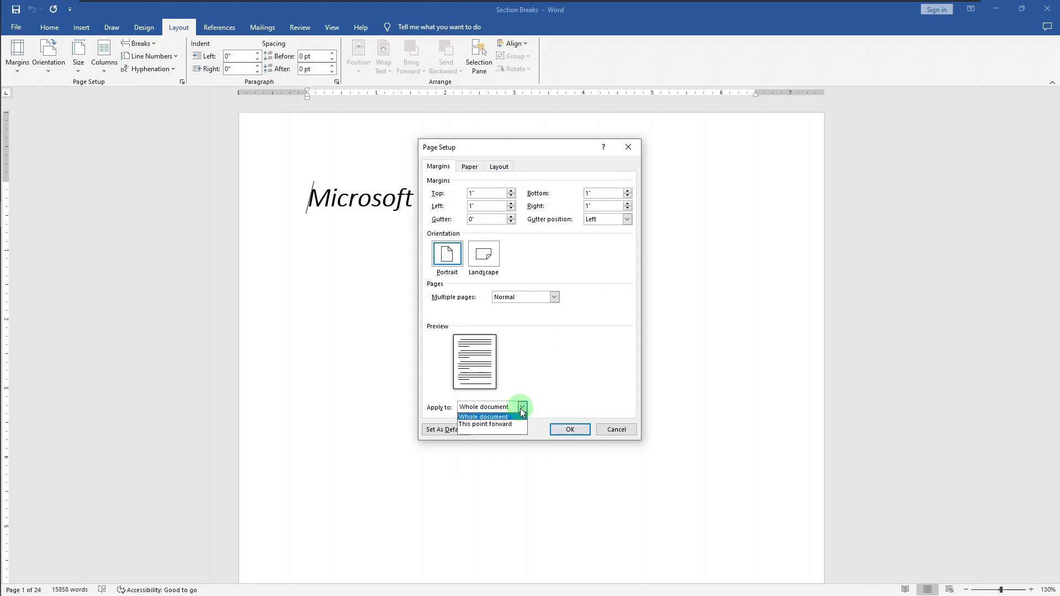
key(Escape)
key(Escape)
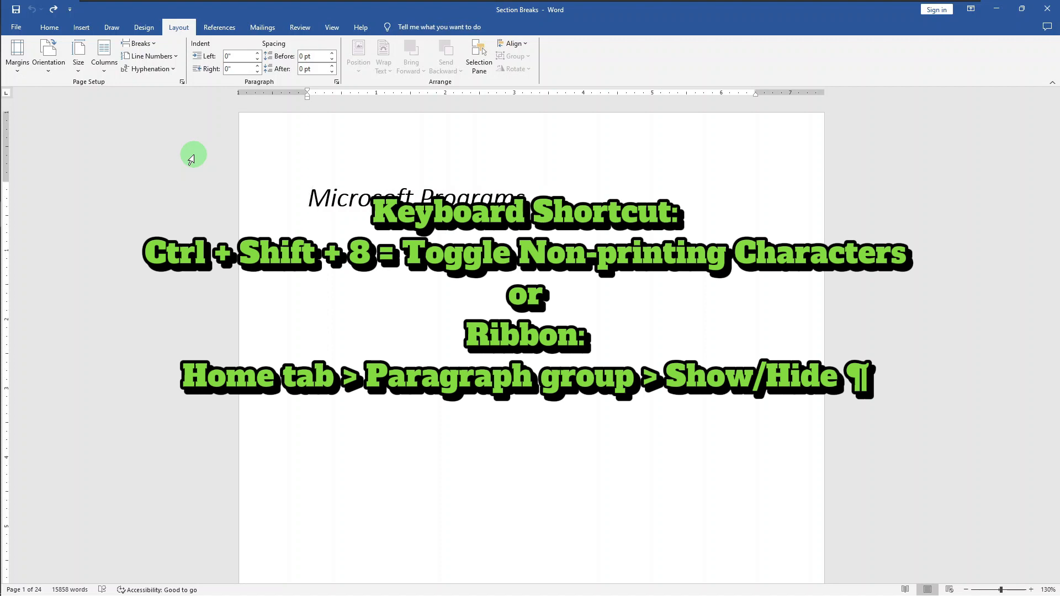
Show the non-printing characters and open the Navigation pane listing the document's headings.
key(ctrl+shift+8)
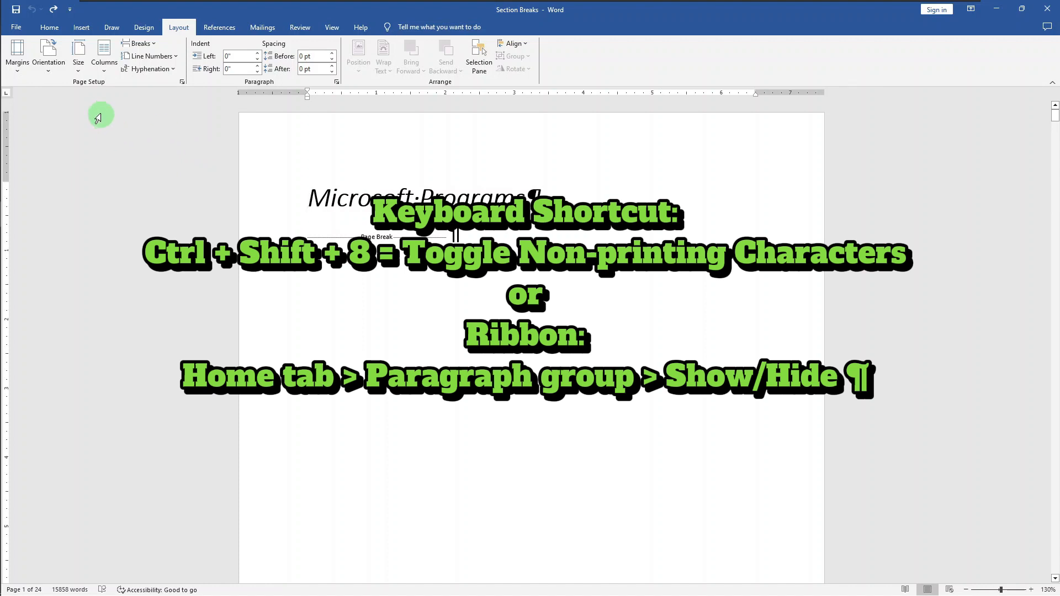
click(49, 33)
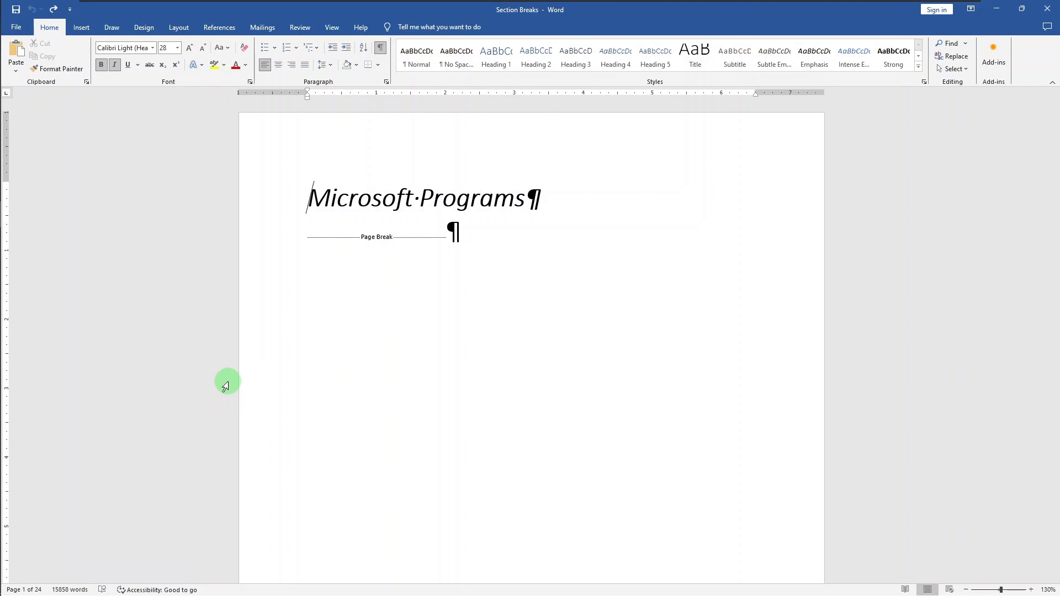
click(32, 591)
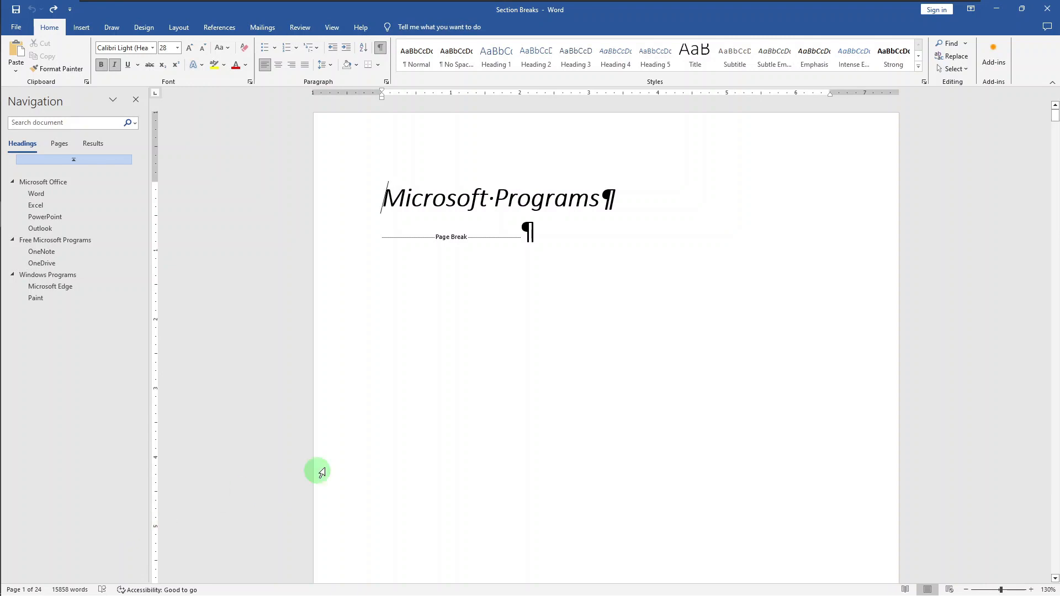
Try a three-column layout with the cursor in the first paragraph under the Microsoft Office heading.
scroll(351, 452, down, 5)
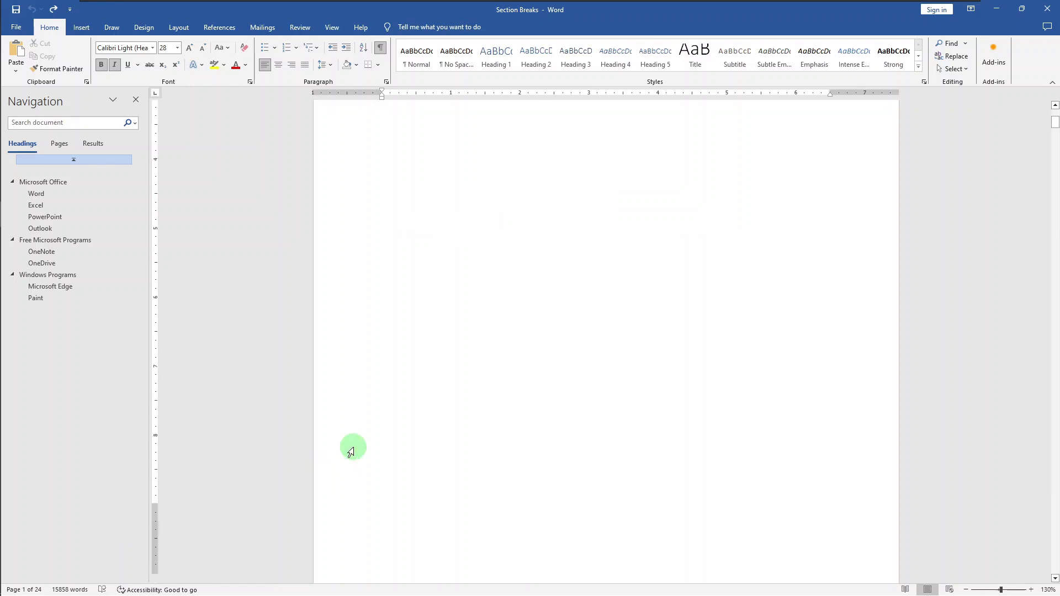
scroll(352, 452, down, 8)
click(512, 270)
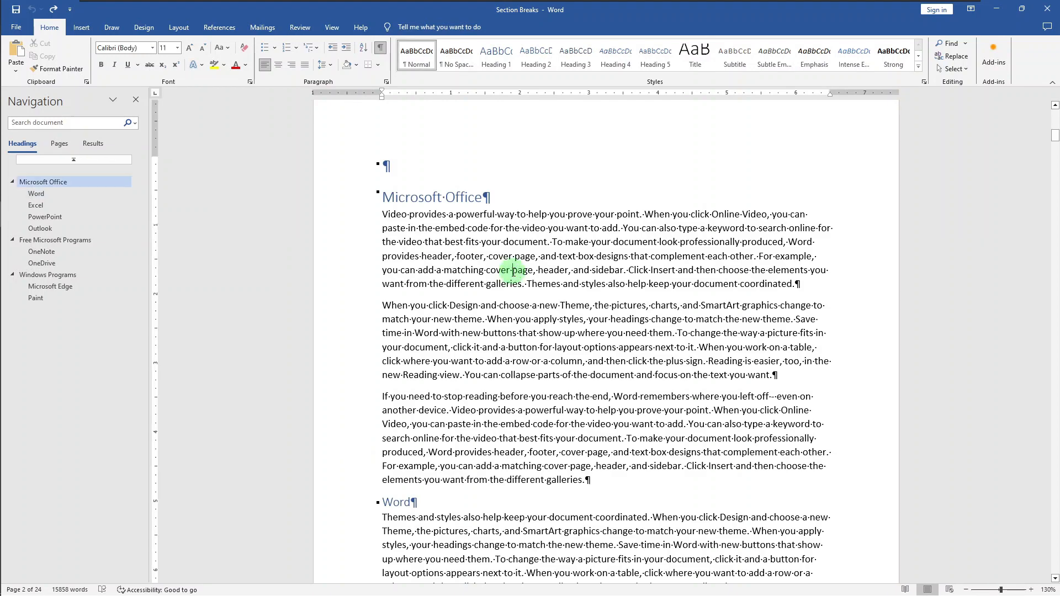
click(179, 27)
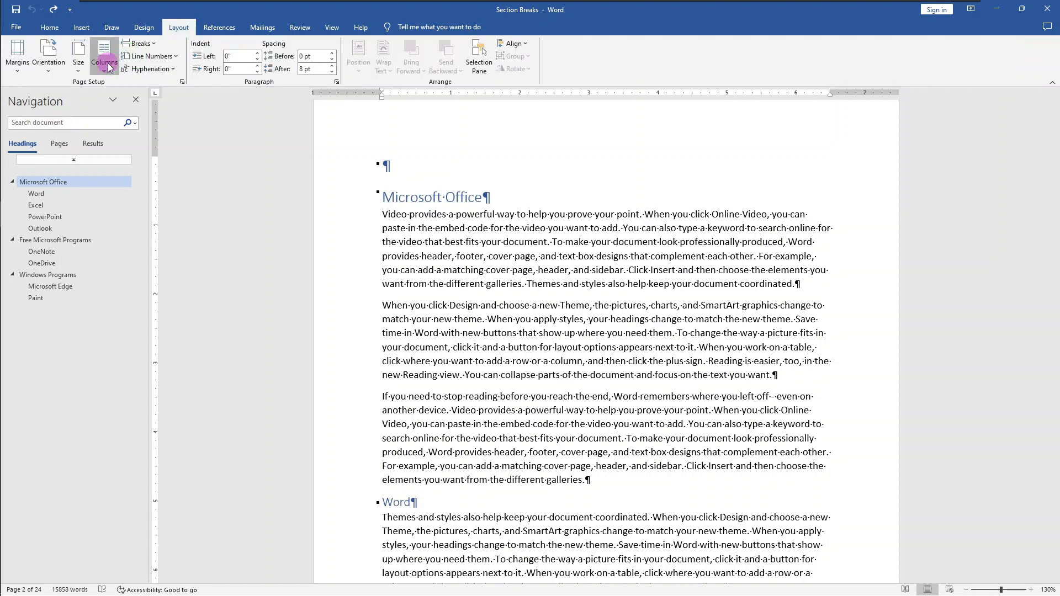
click(106, 62)
click(122, 137)
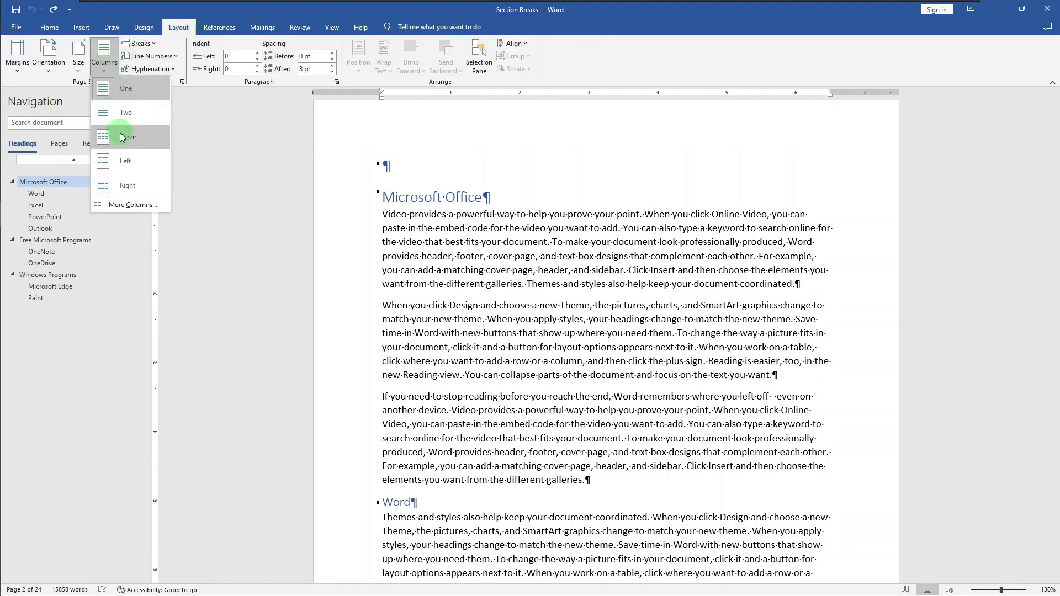
Check how the columns affect the text around the Windows Programs heading, and undo the column change.
click(449, 226)
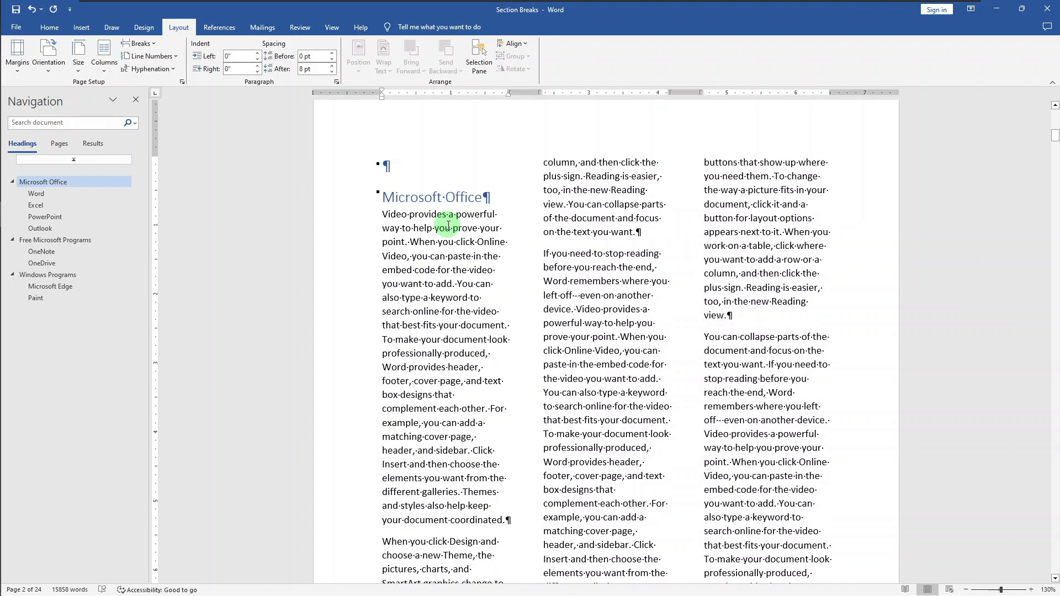
scroll(420, 259, down, 2)
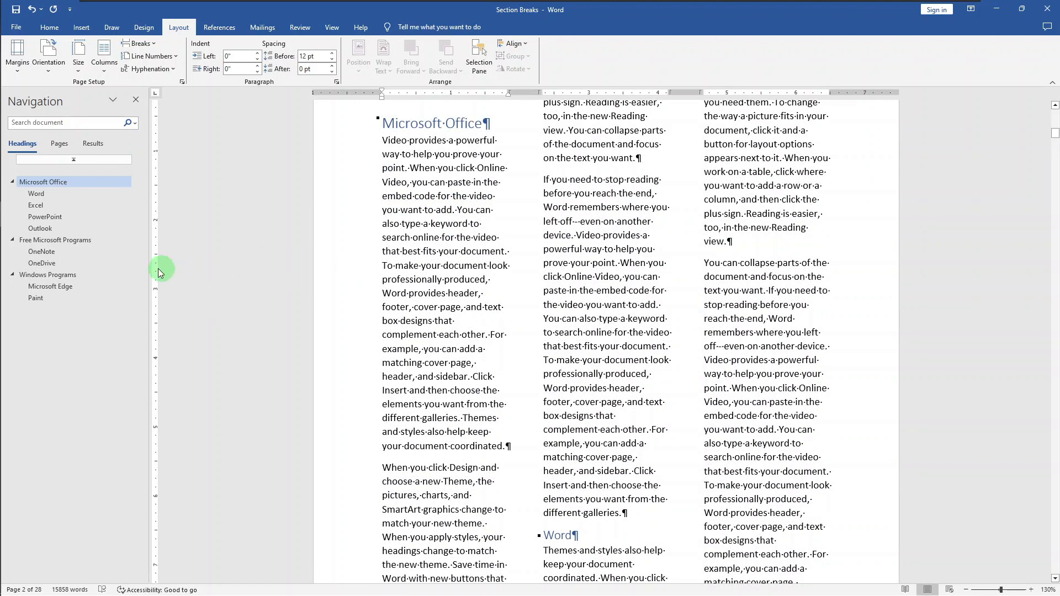
click(121, 275)
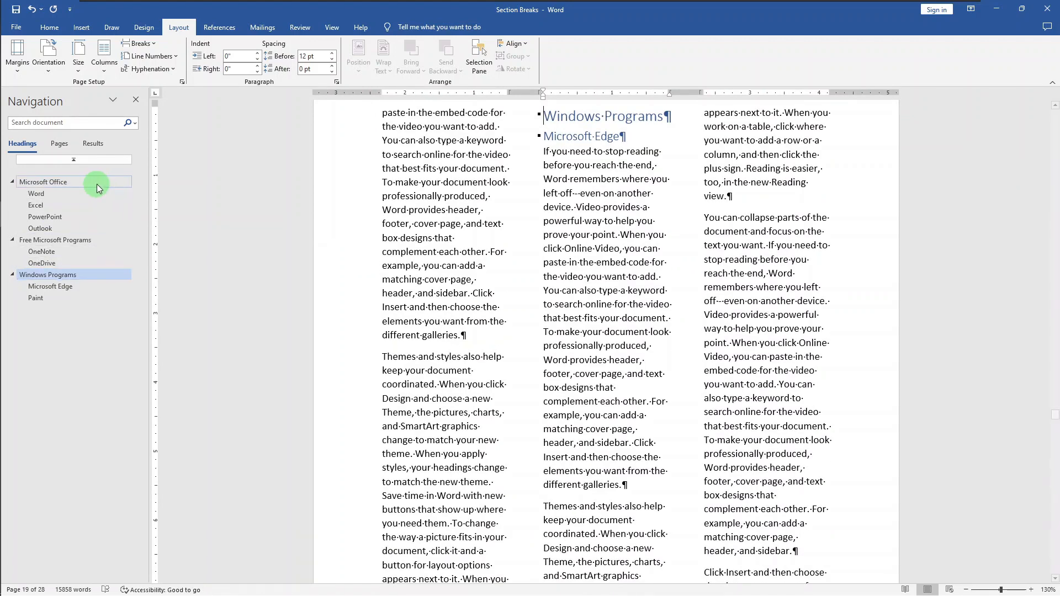
click(34, 9)
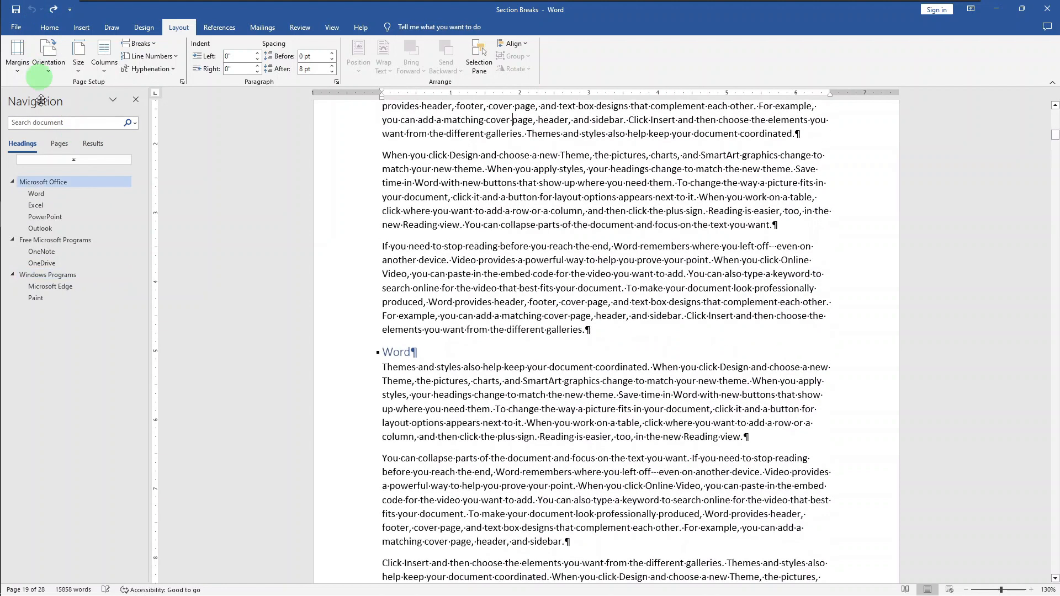
Insert a Next Page section break directly before the Microsoft Office heading.
click(98, 184)
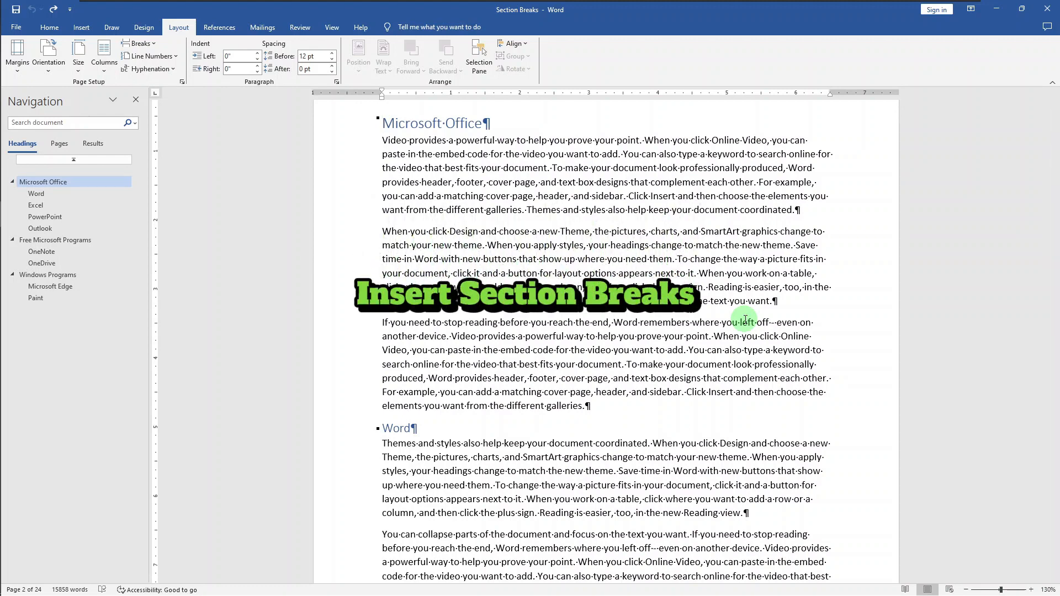
key(ctrl+Return)
scroll(746, 320, up, 1)
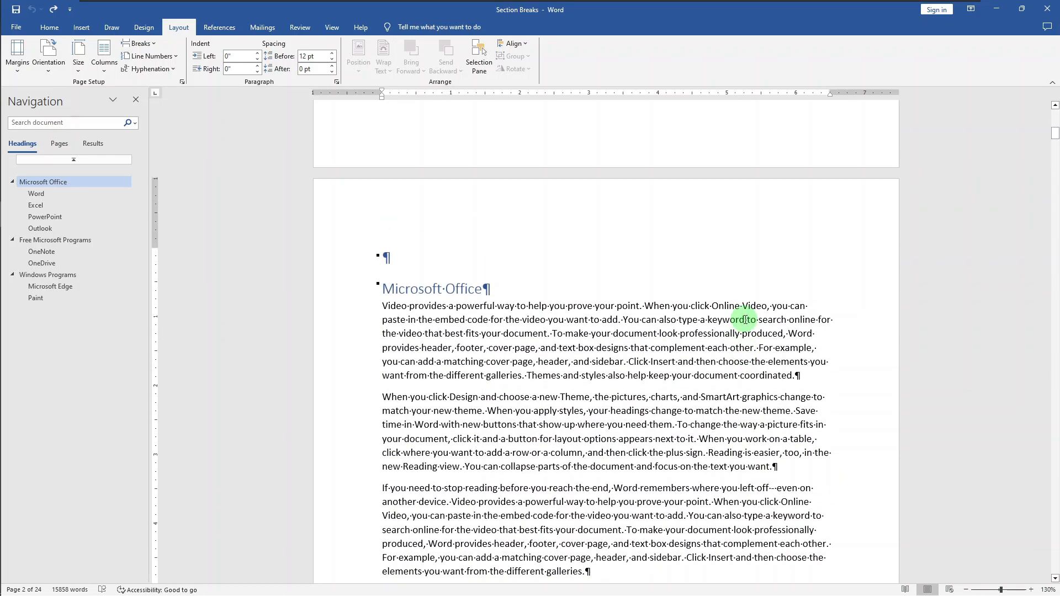
scroll(746, 320, down, 3)
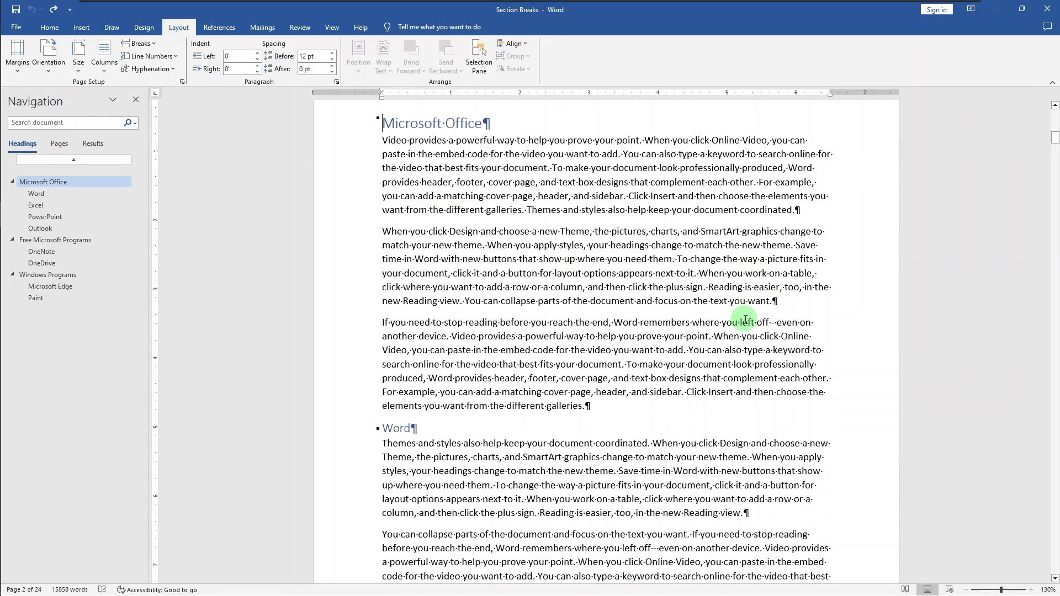
mouse_move(381, 121)
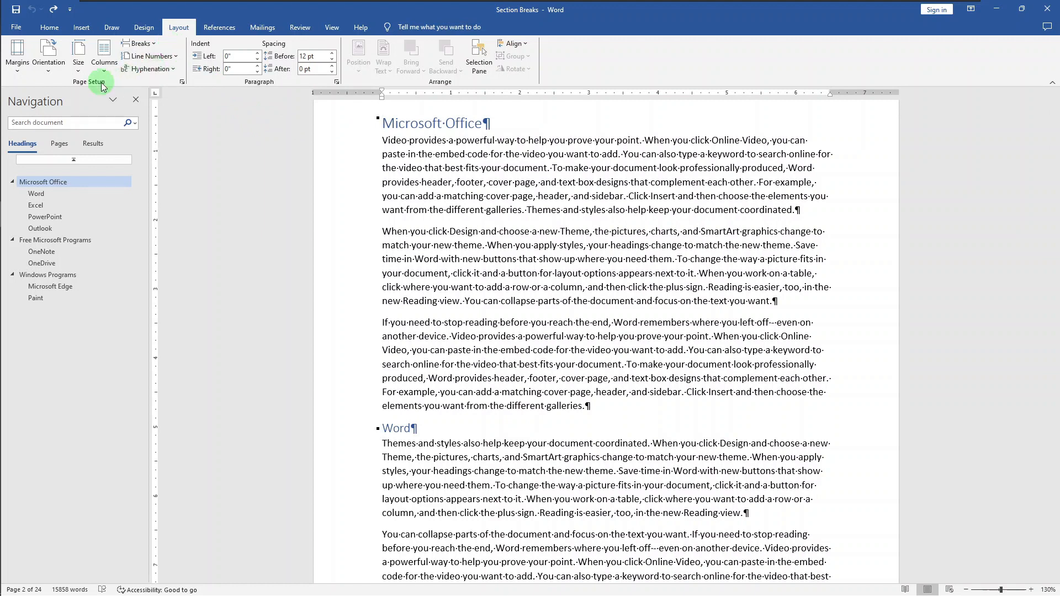
click(139, 45)
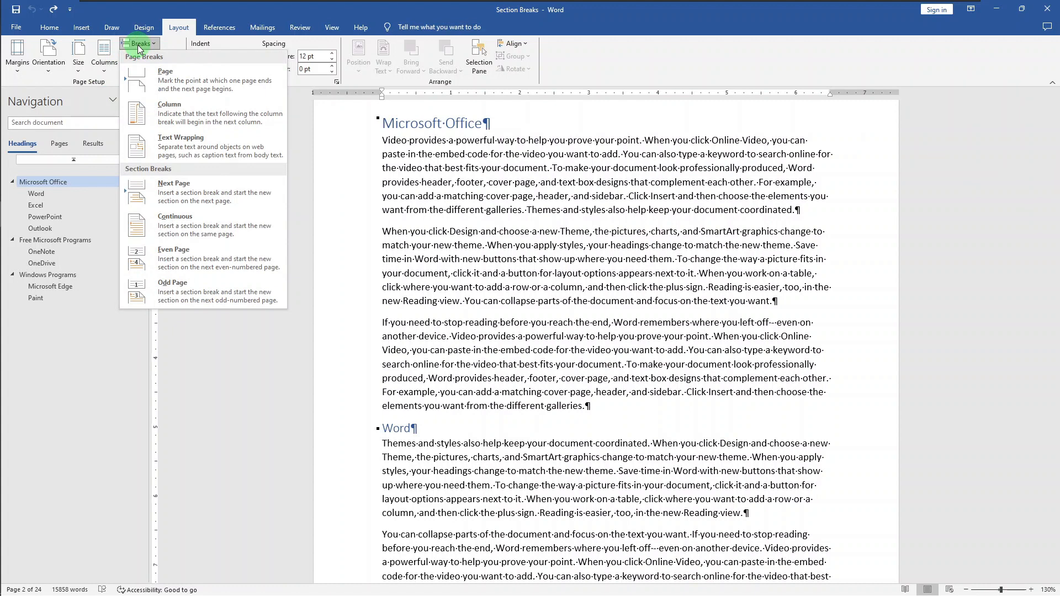
click(249, 191)
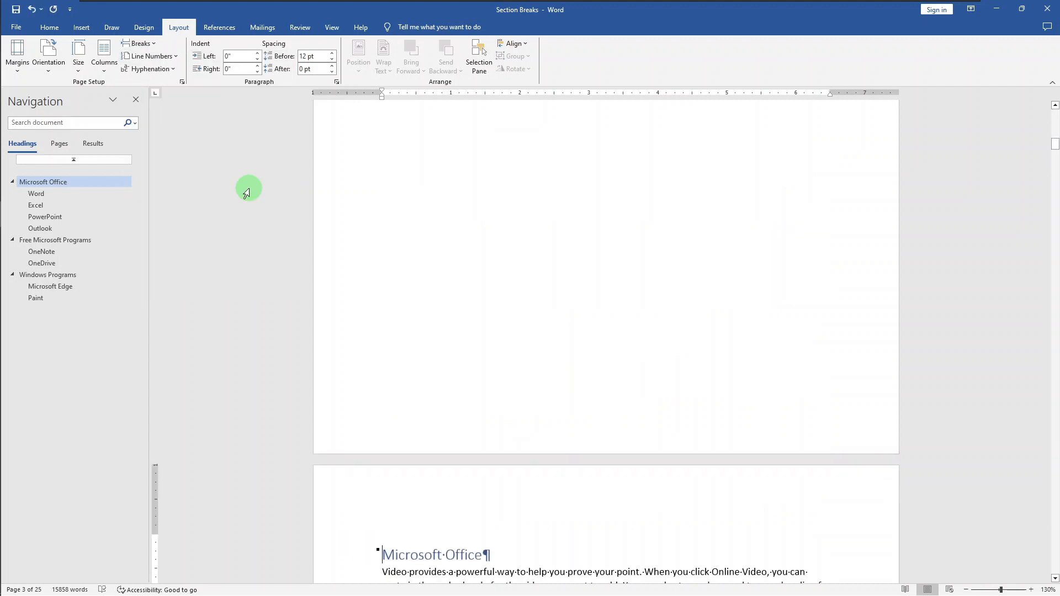
Insert a Next Page section break directly before the Free Microsoft Programs heading.
click(90, 248)
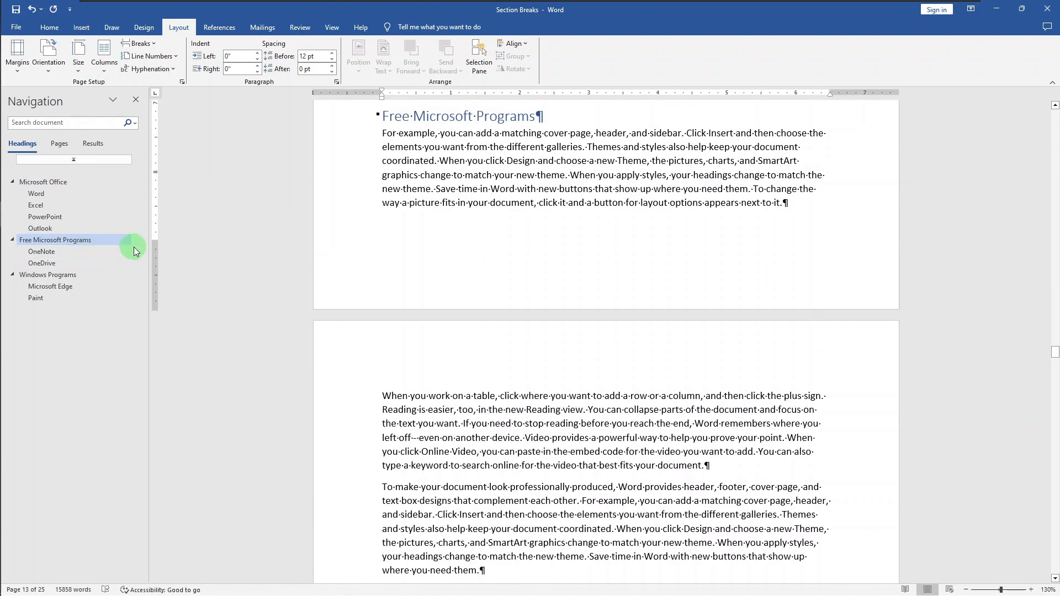
click(143, 44)
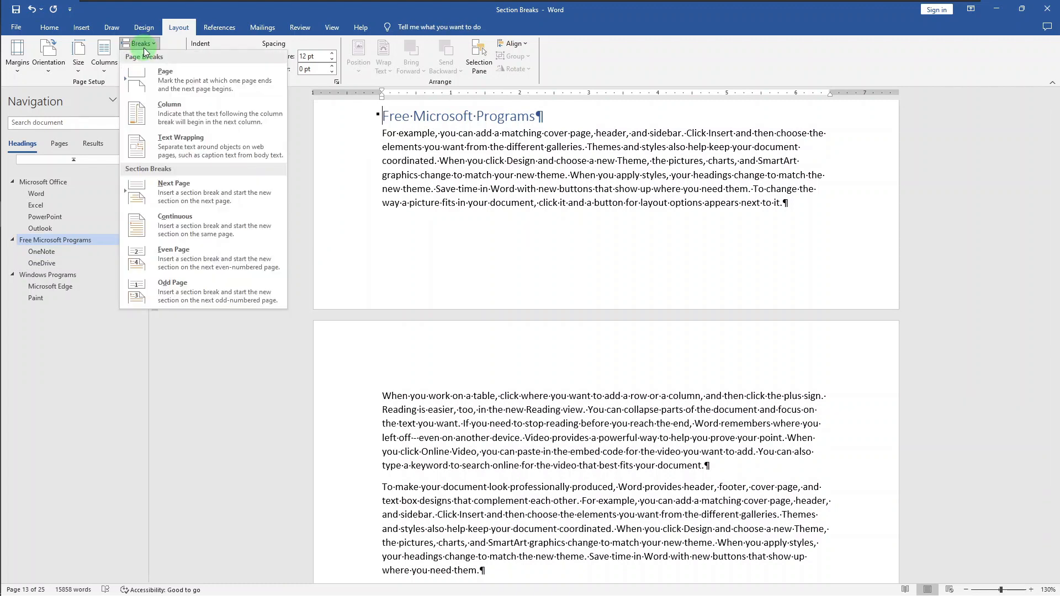
click(165, 190)
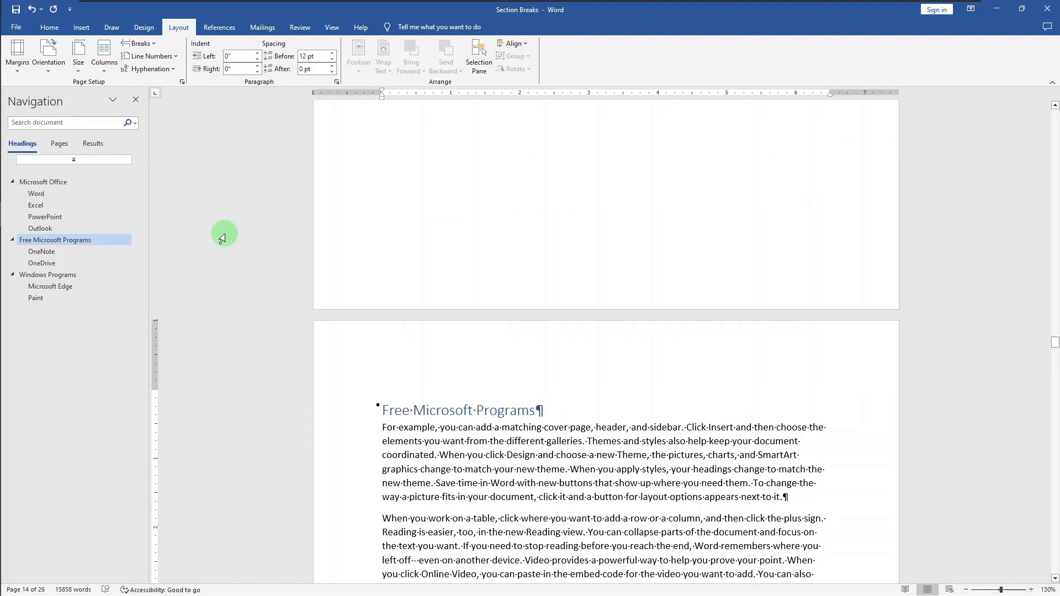
Repeat the Next Page section break directly before the Windows Programs heading and check the break mark.
click(115, 275)
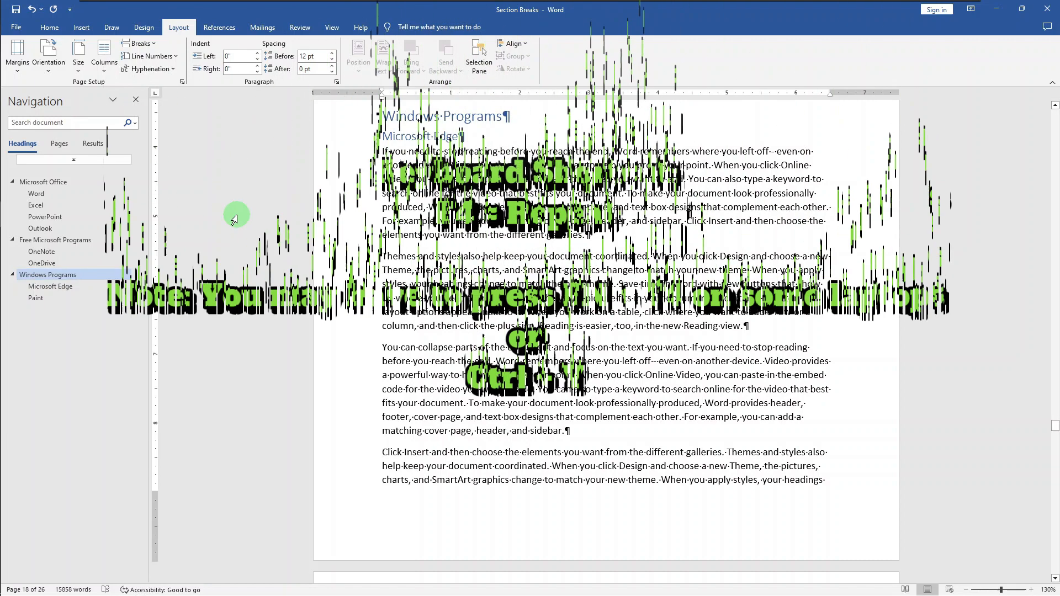
key(F4)
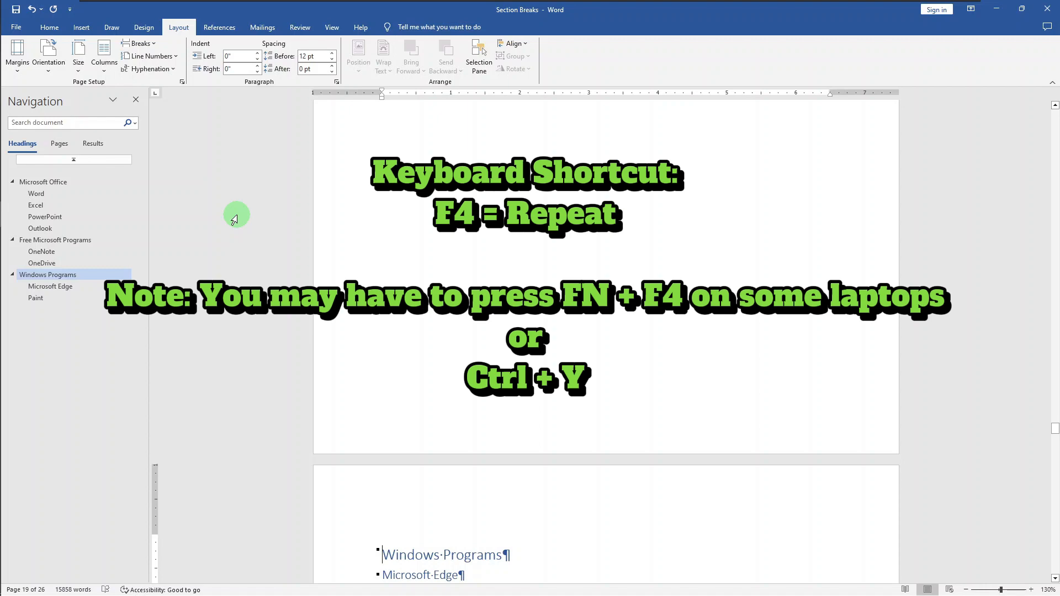
scroll(235, 219, up, 5)
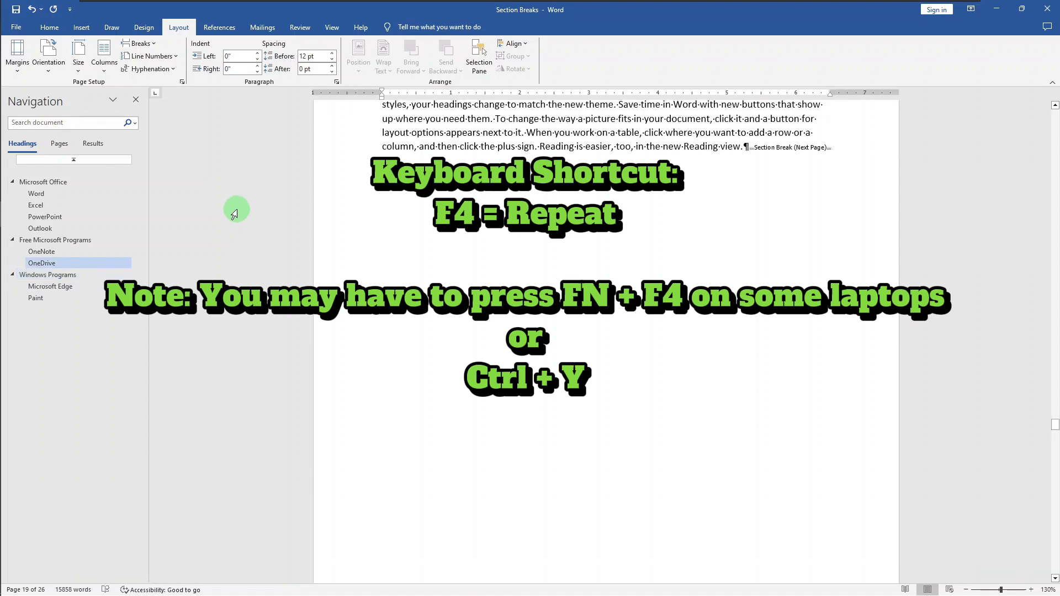
Apply a two-column layout to the Free Microsoft Programs section, with the cursor in its OneDrive text.
click(729, 139)
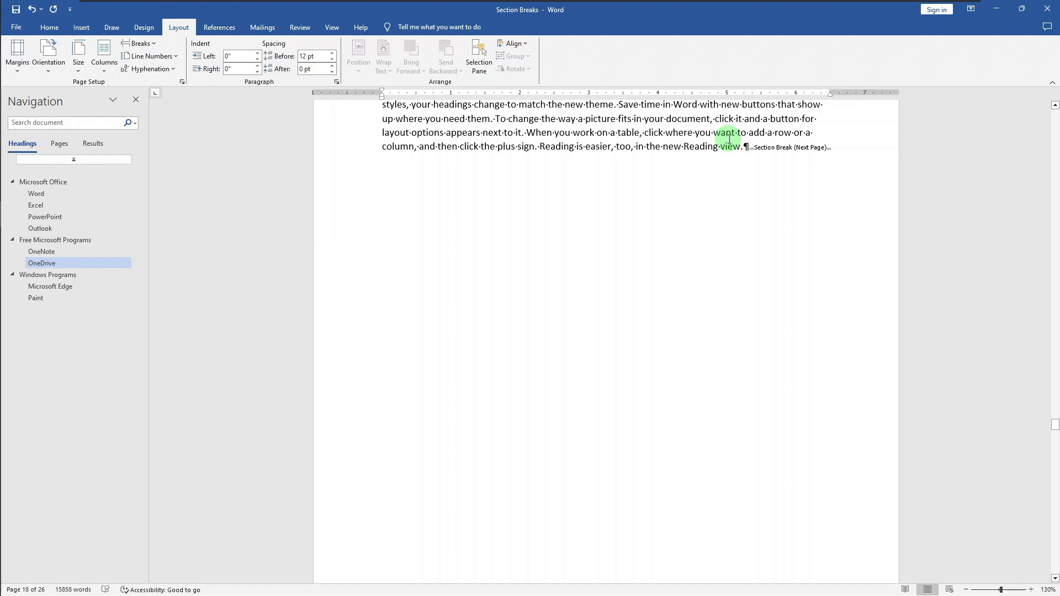
scroll(729, 139, up, 3)
click(563, 170)
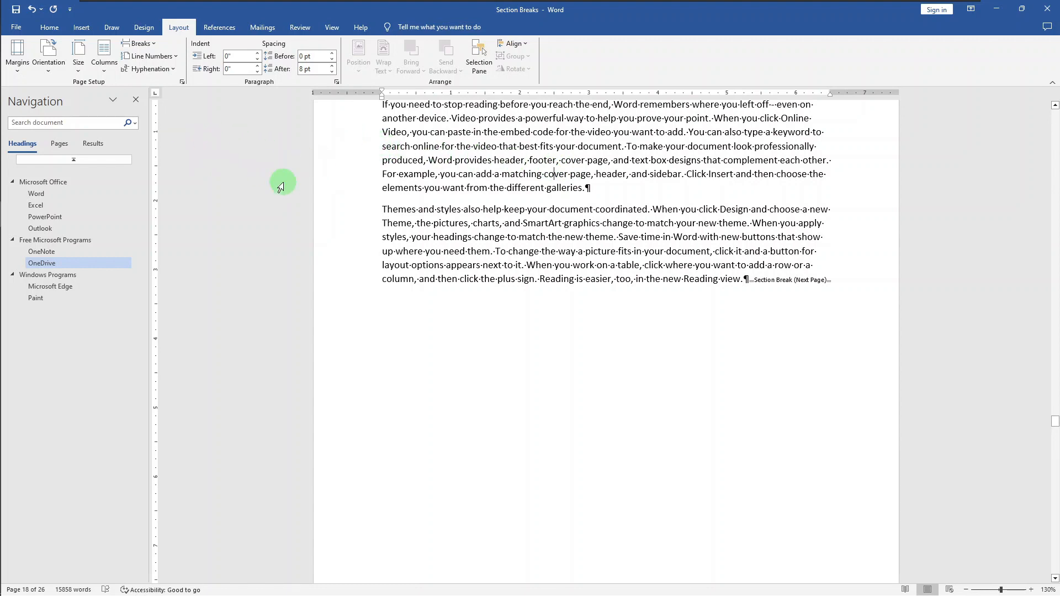
click(104, 58)
click(117, 110)
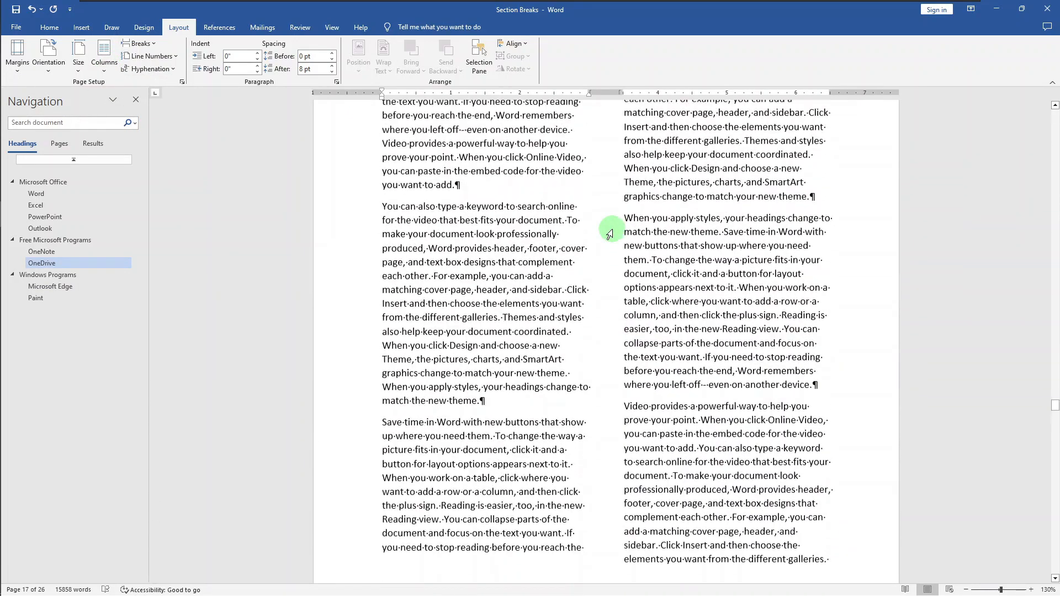
Examine the column layout at the section's end and under the Windows Programs and Microsoft Office headings.
scroll(610, 234, down, 10)
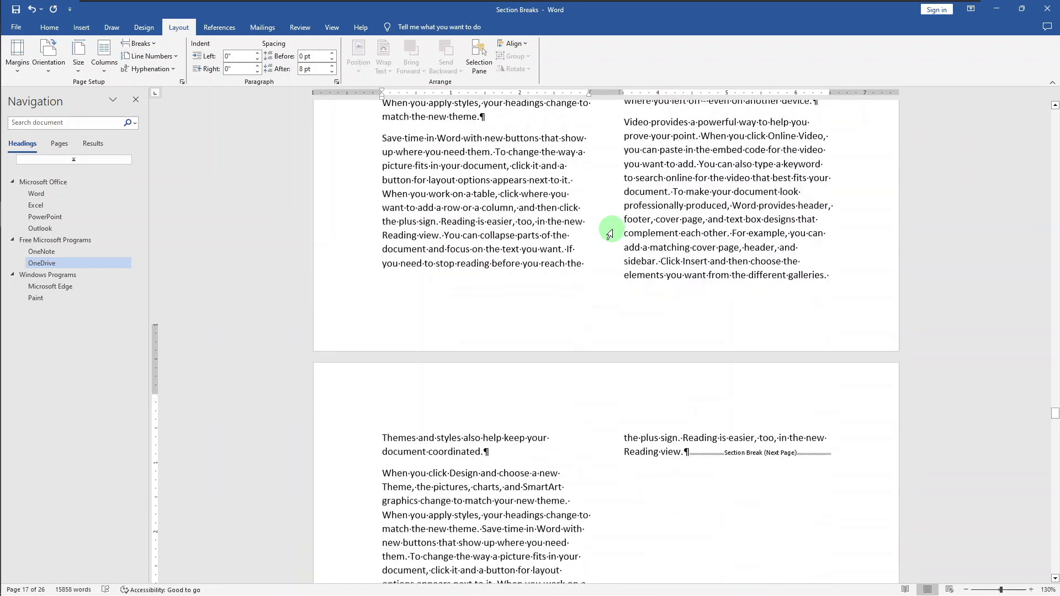
click(72, 275)
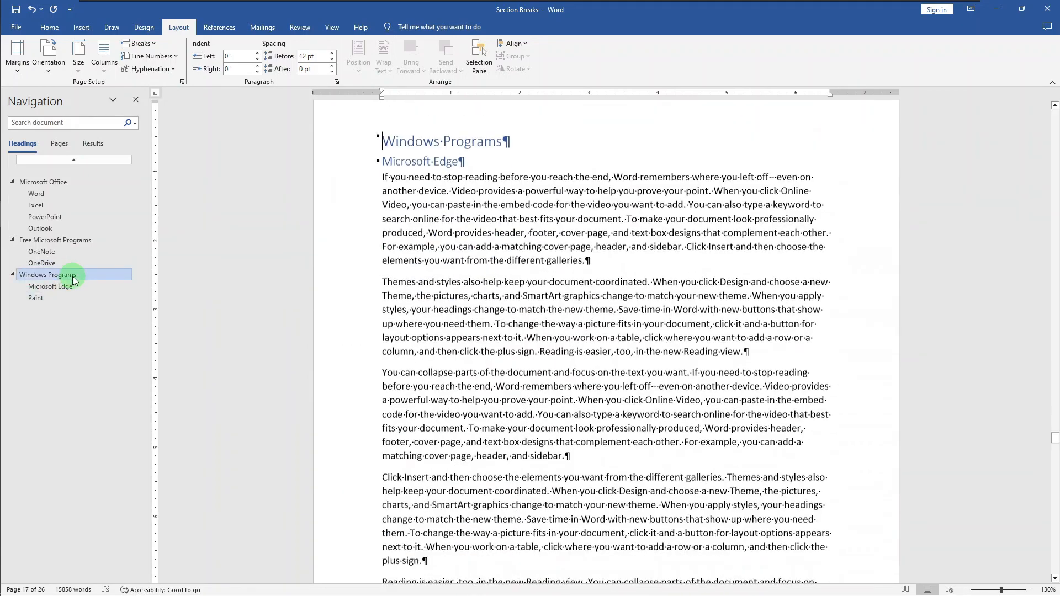
click(90, 186)
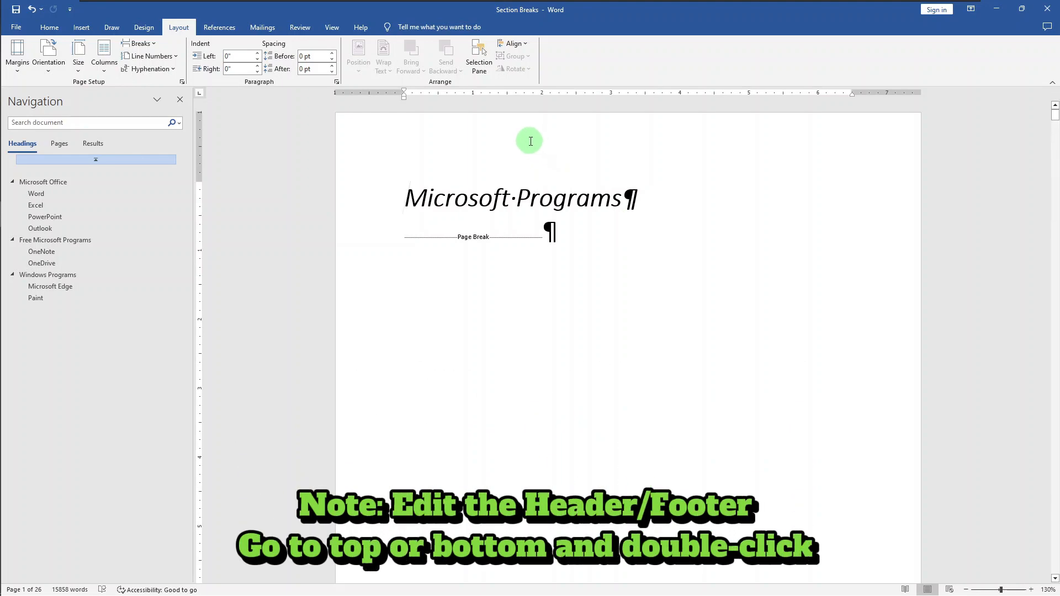
Enter "Microsoft Programs" as the Section 1 header and turn on a different first page for that section.
double_click(461, 141)
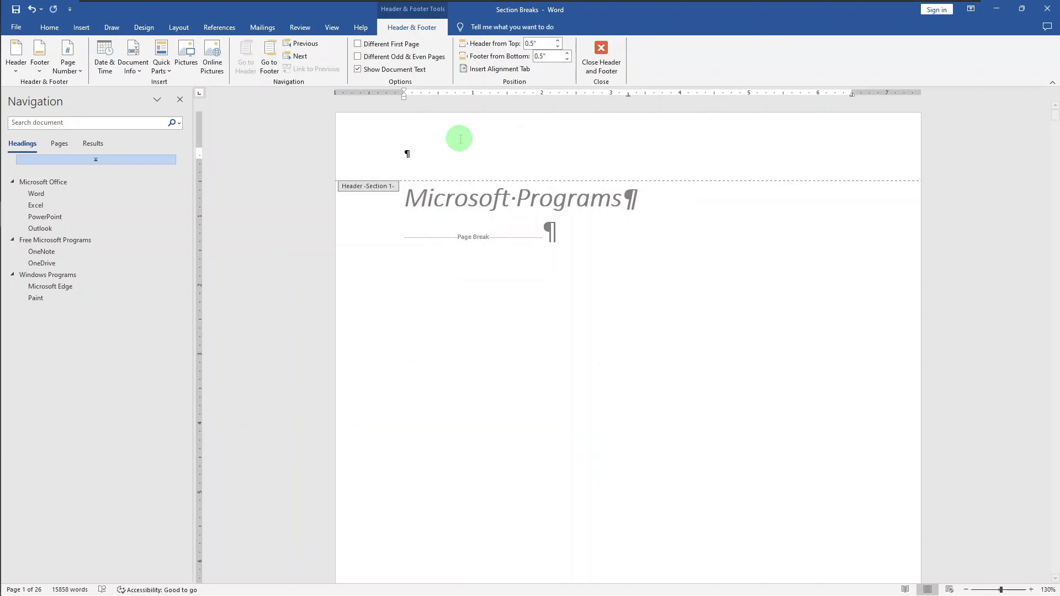
text(Microsoft Programs)
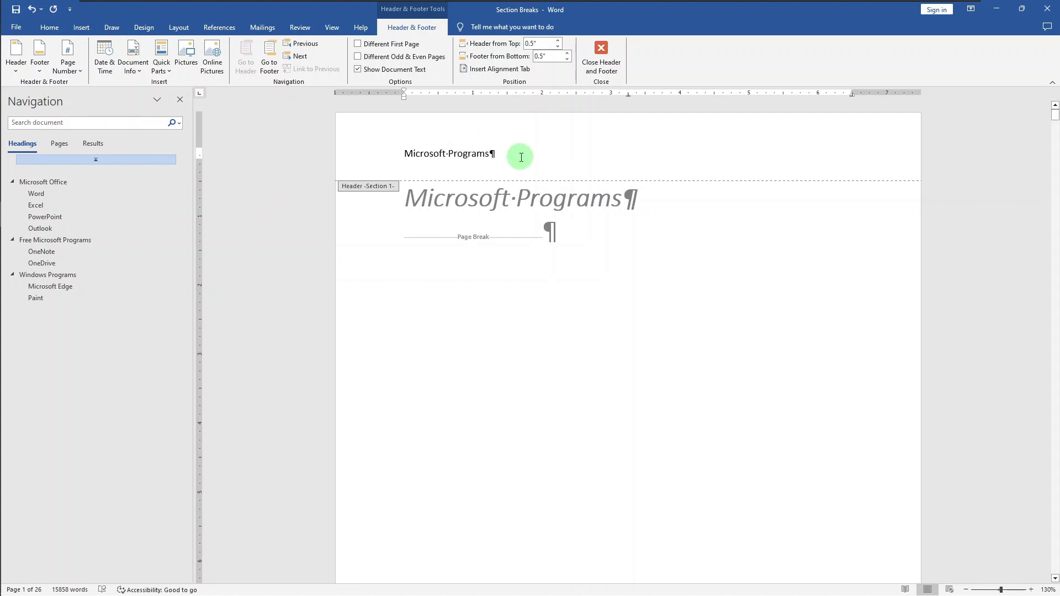
key(Home)
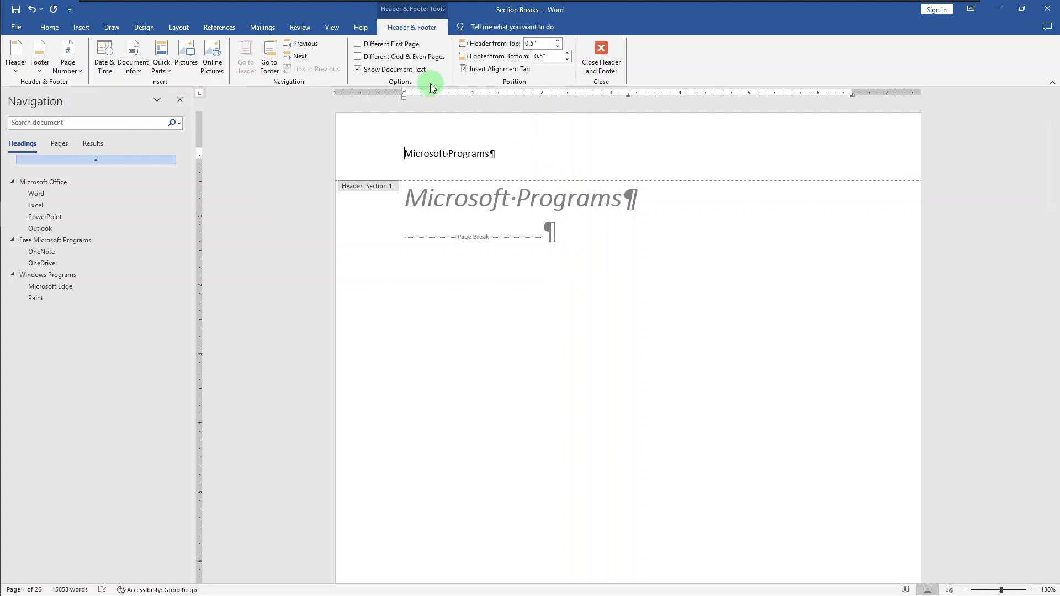
click(415, 48)
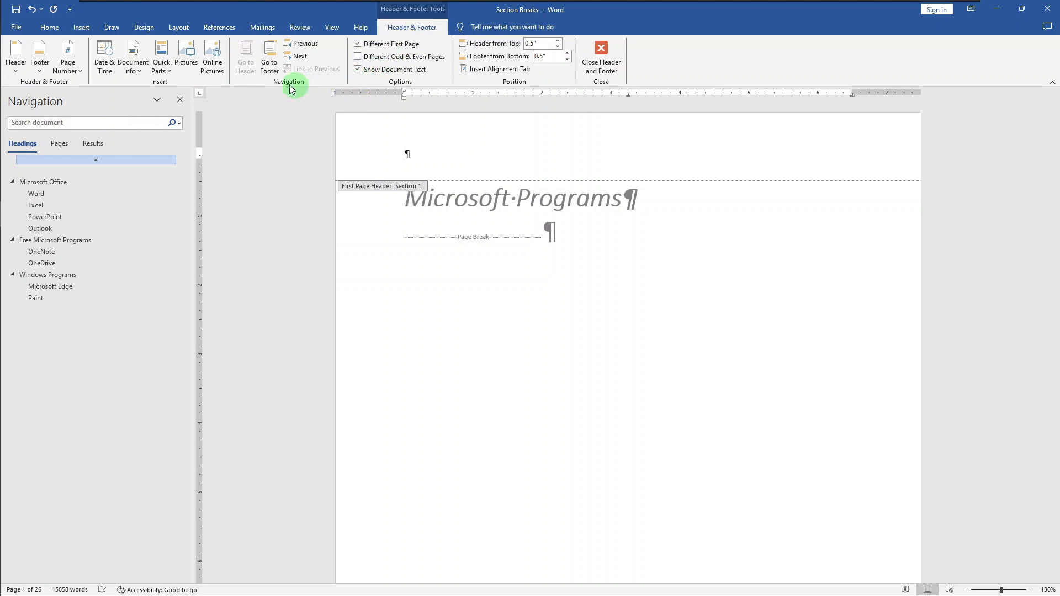
Unlink the Section 2 header from the previous section and change its text to "Microsoft Office".
click(297, 57)
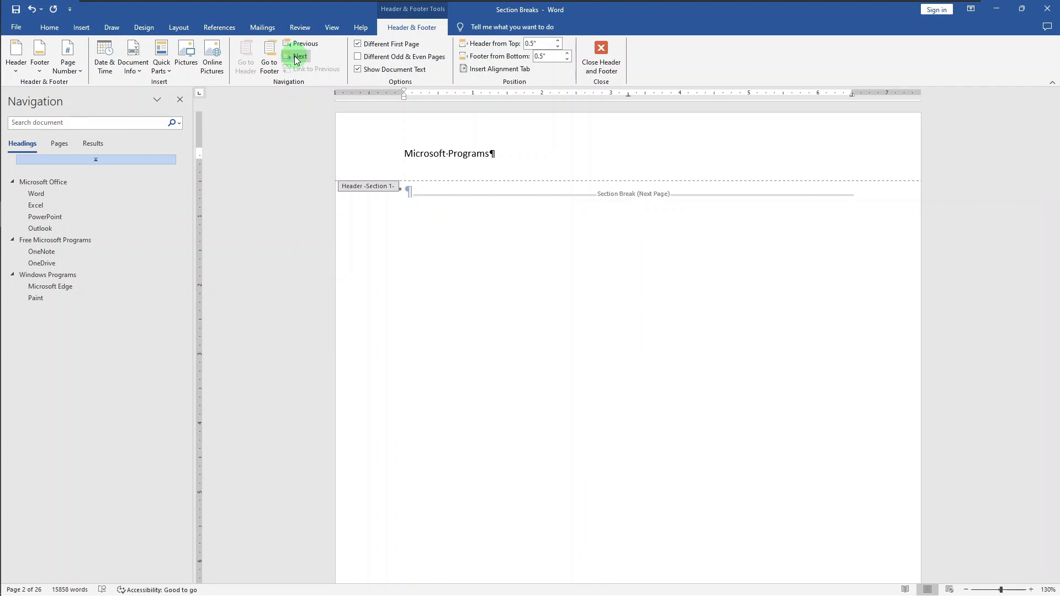
click(297, 58)
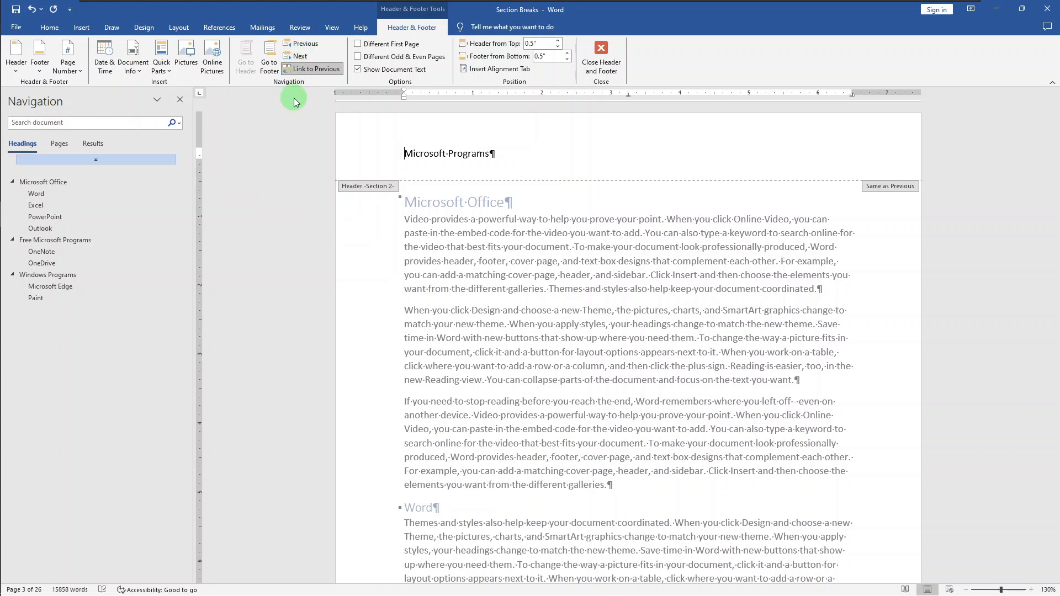
click(313, 69)
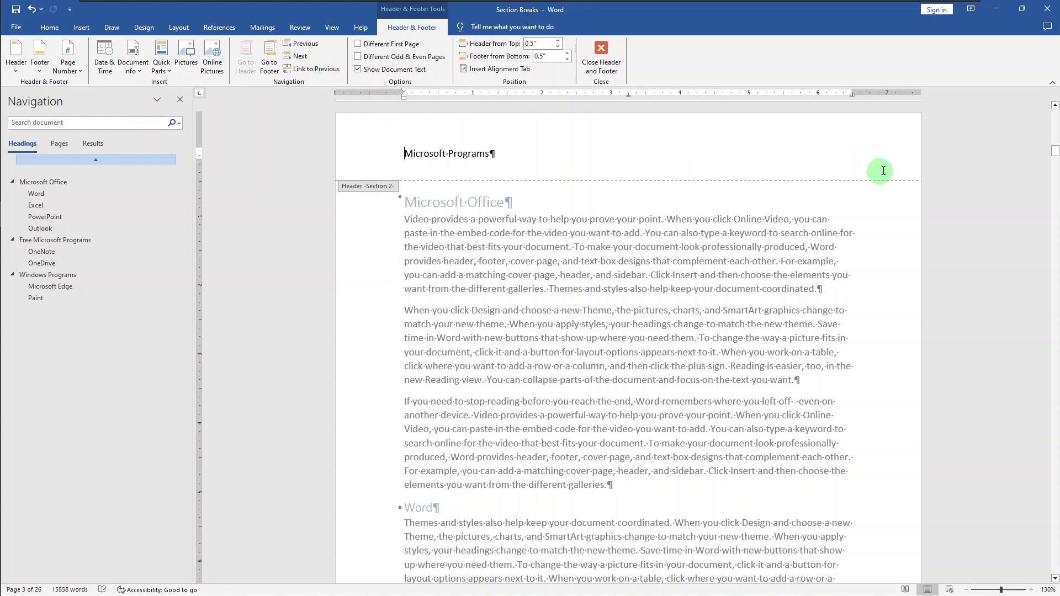
click(431, 153)
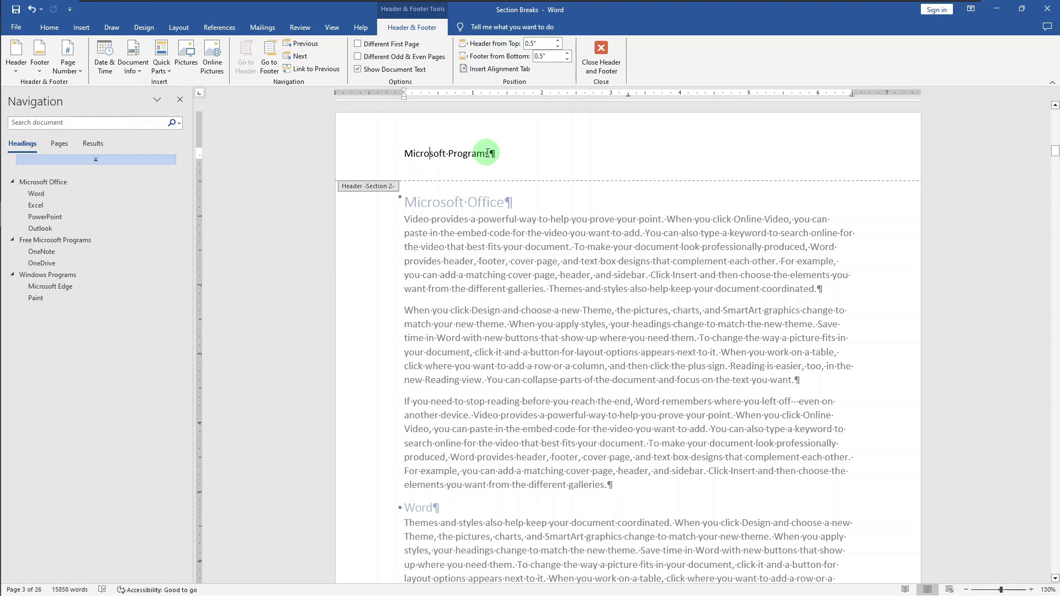
key(Right)
key(Right)
shift+click(489, 154)
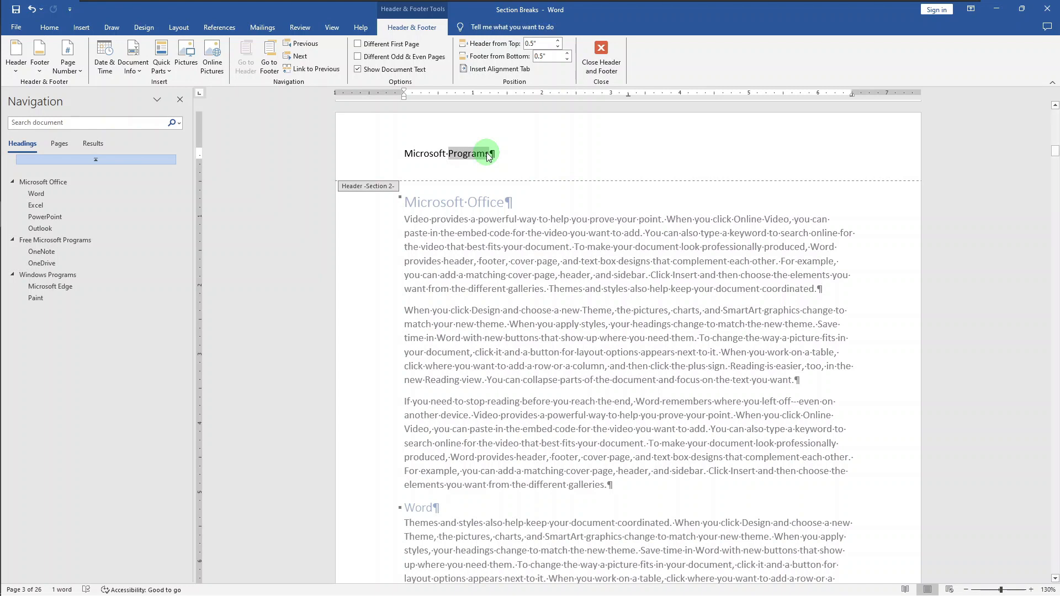
text(Office)
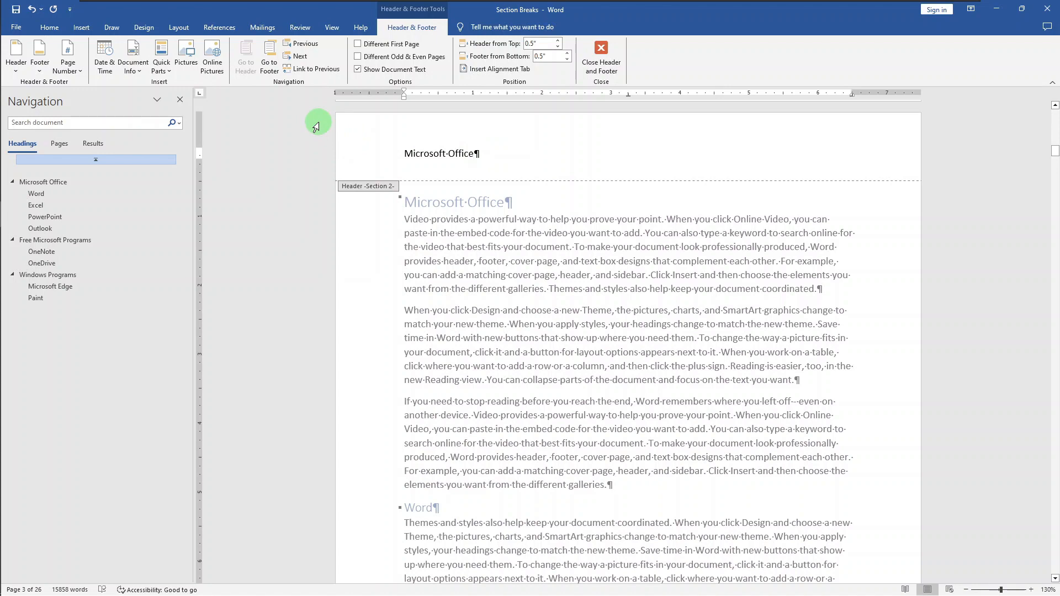
Unlink the Section 3 header from the previous section and replace its text with "Free Microsoft Programs".
click(301, 57)
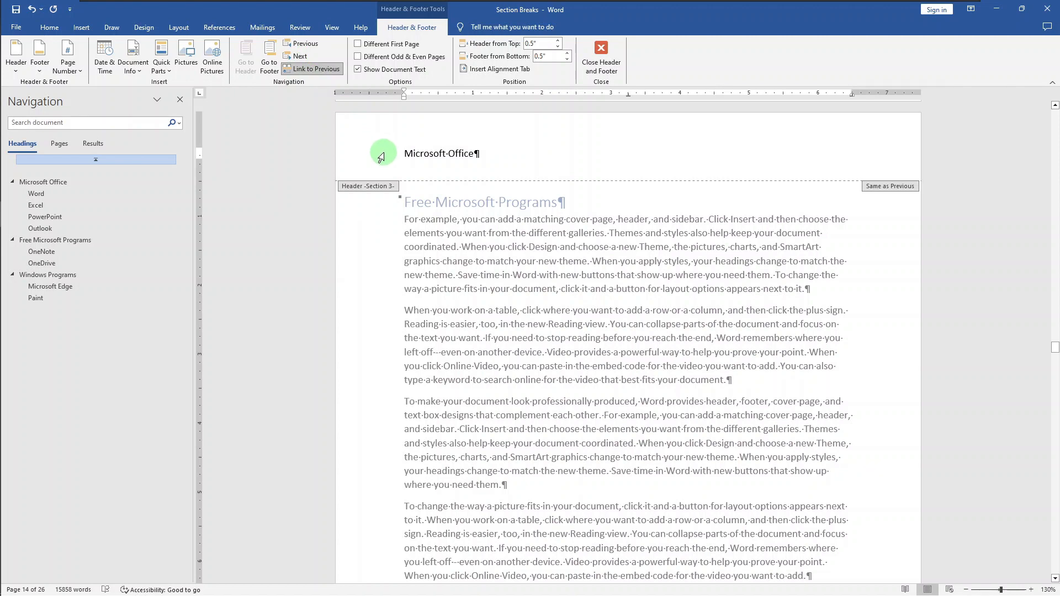
click(324, 70)
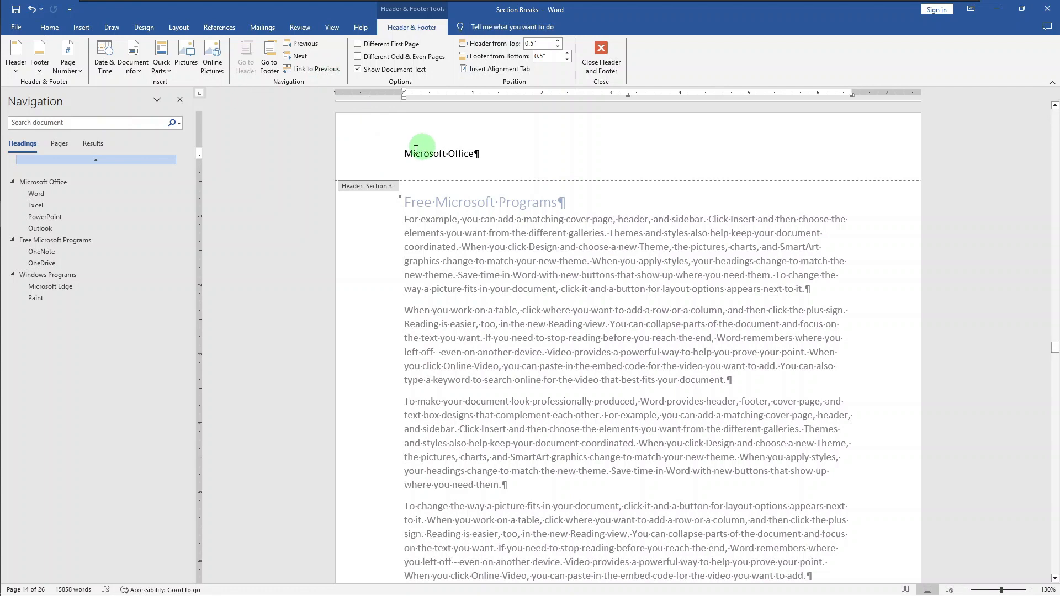
click(475, 154)
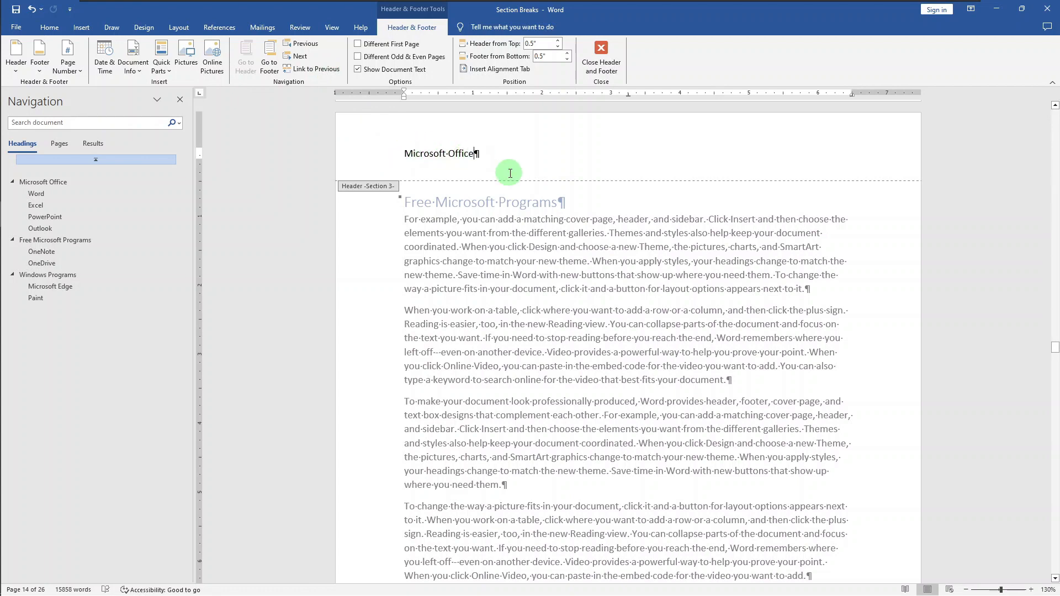
key(shift+Home)
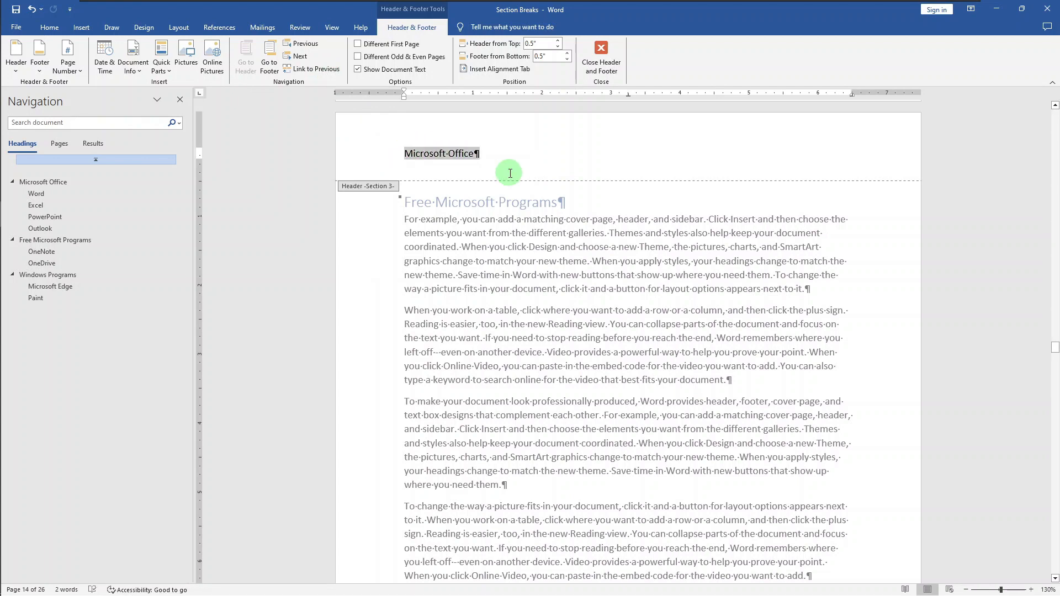
text(Free Microsoft Programs)
Unlink the Section 4 header from the previous section and change its text to "Windows Programs".
click(301, 58)
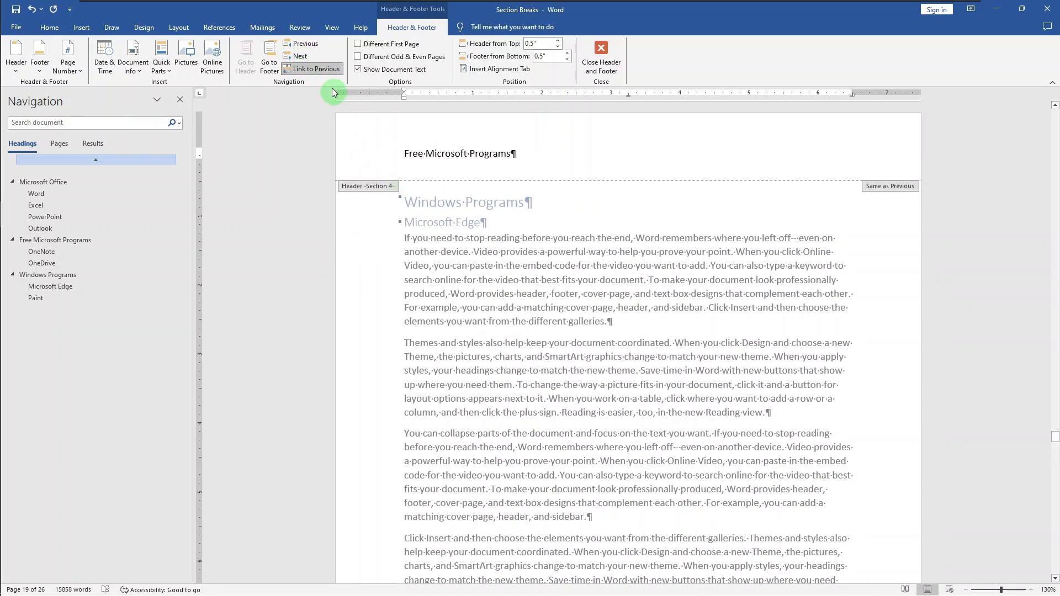
click(329, 72)
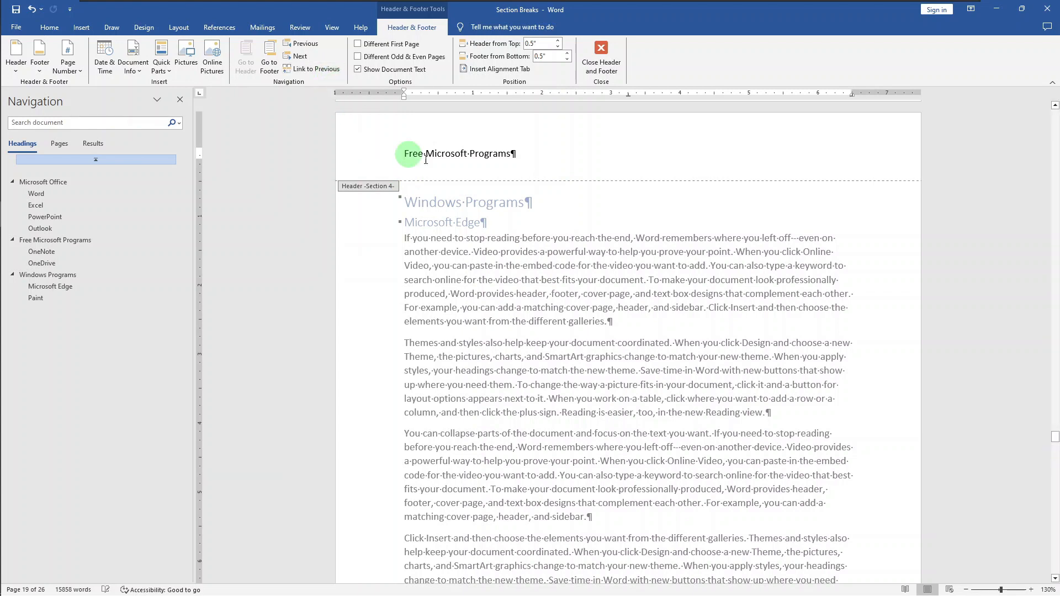
key(ctrl+shift+Right)
key(ctrl+shift+Right)
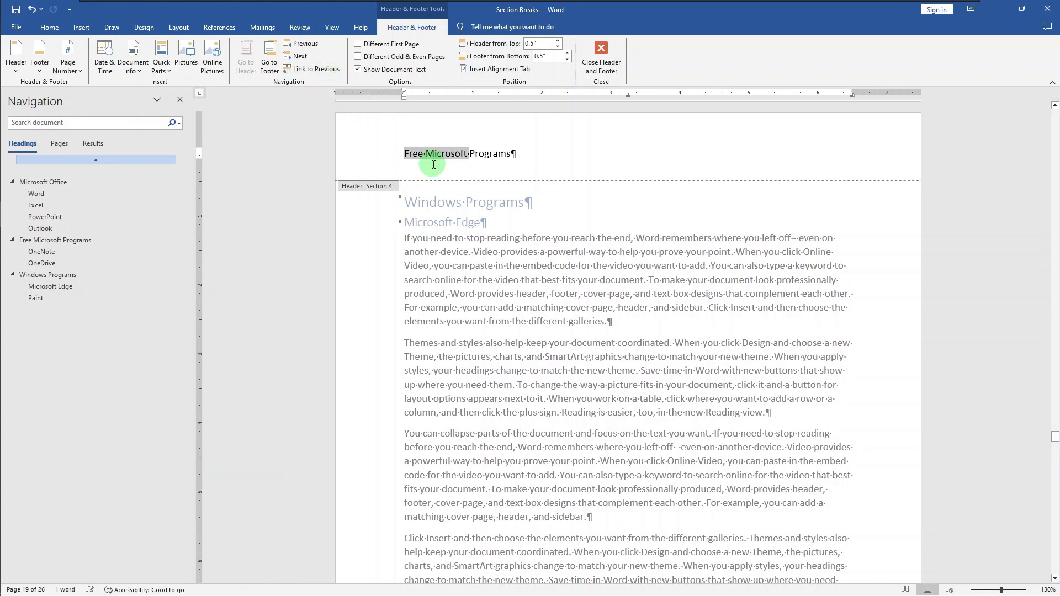
text(W)
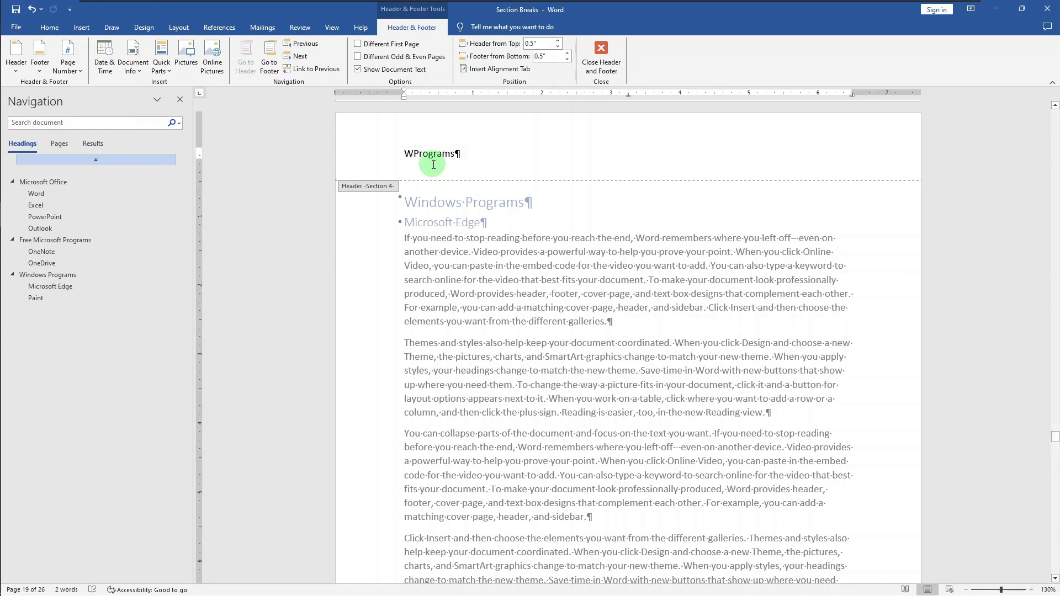
text(indows)
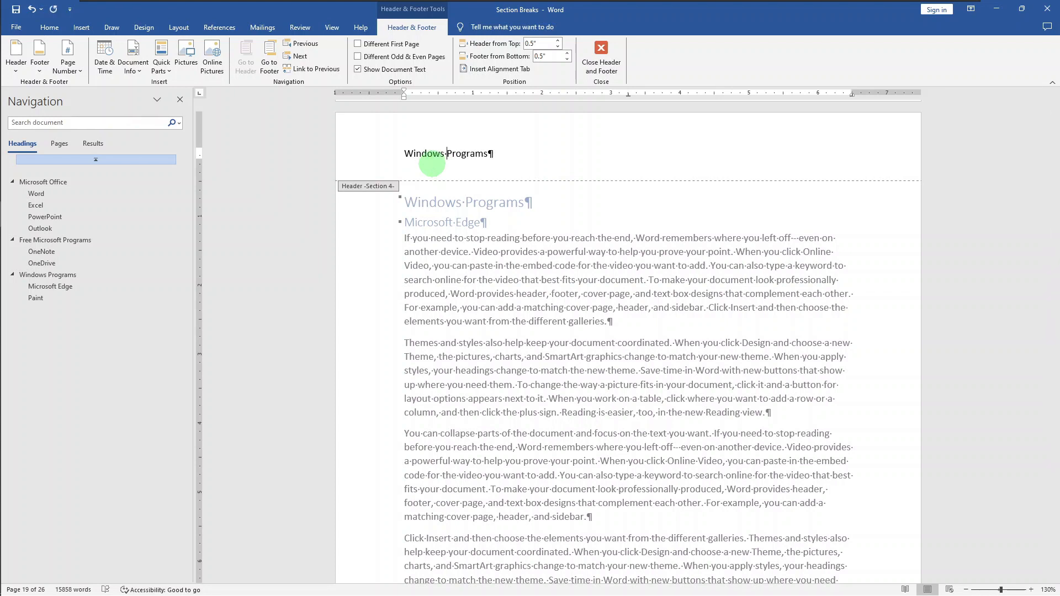
Return to the body text at the Free Microsoft Programs heading and check the header above it.
click(109, 243)
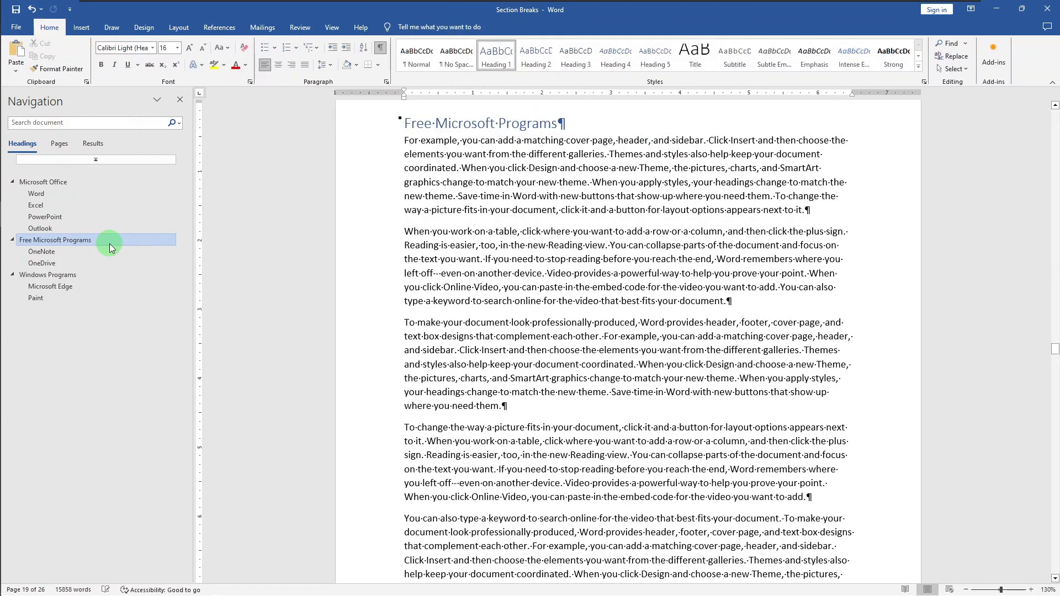
scroll(390, 241, up, 2)
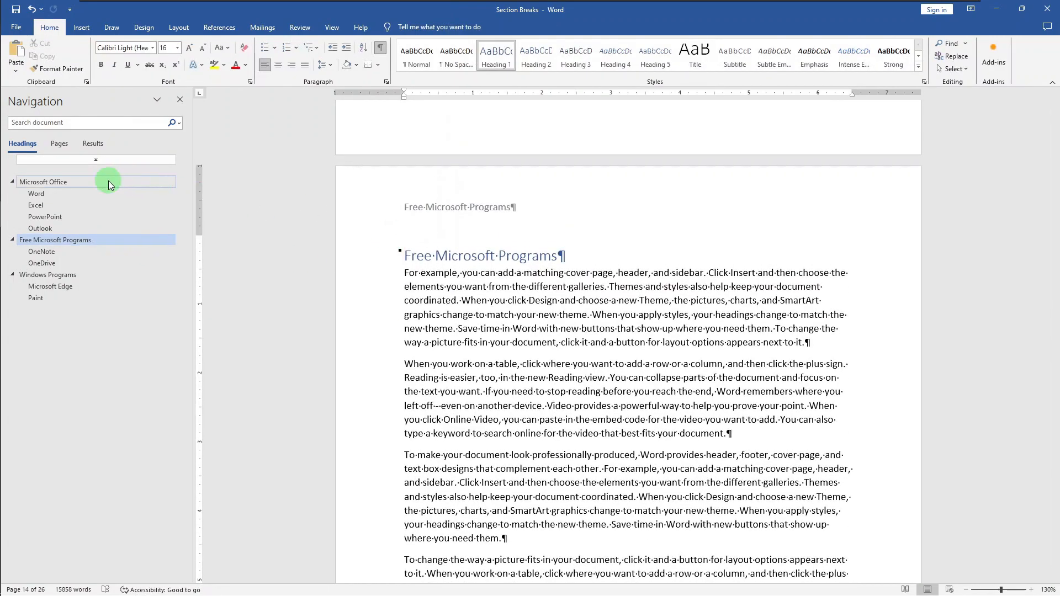
Open the Page Setup settings for the Microsoft Office section and review the Apply to options, keeping This section.
click(109, 181)
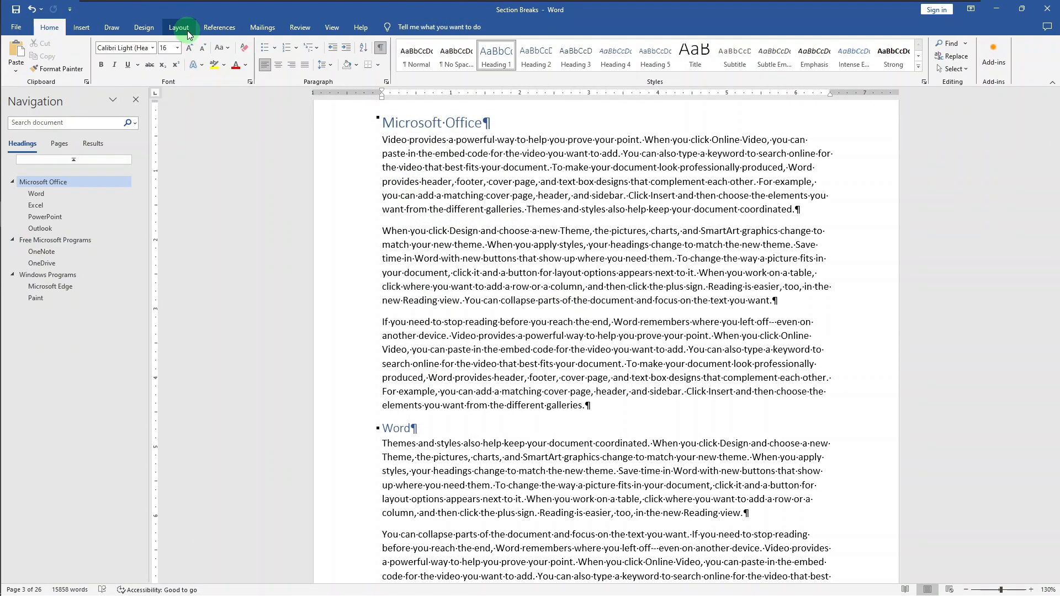
click(188, 34)
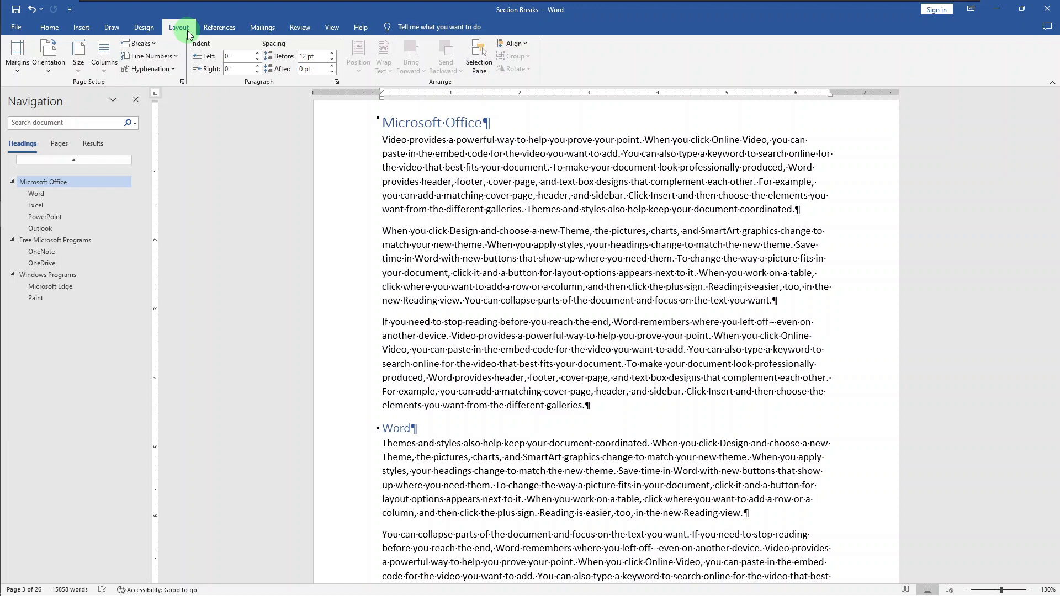
click(181, 84)
click(500, 407)
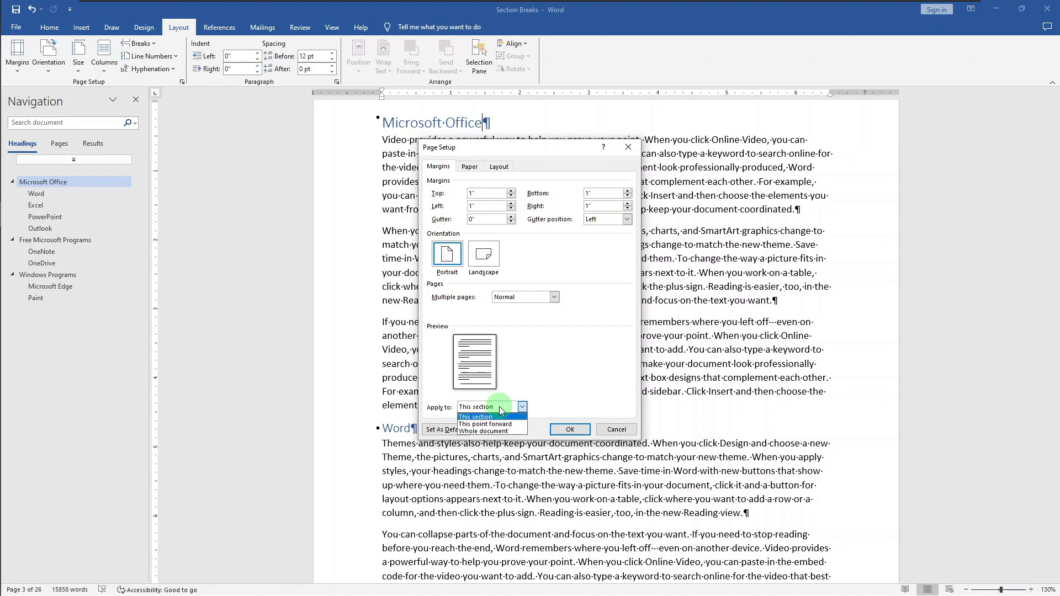
click(549, 385)
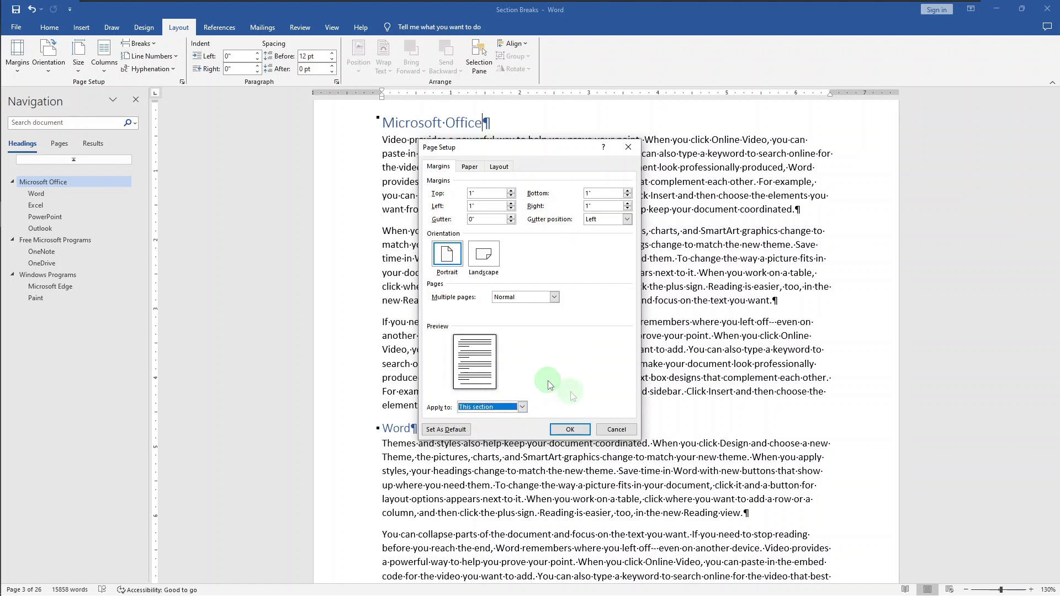